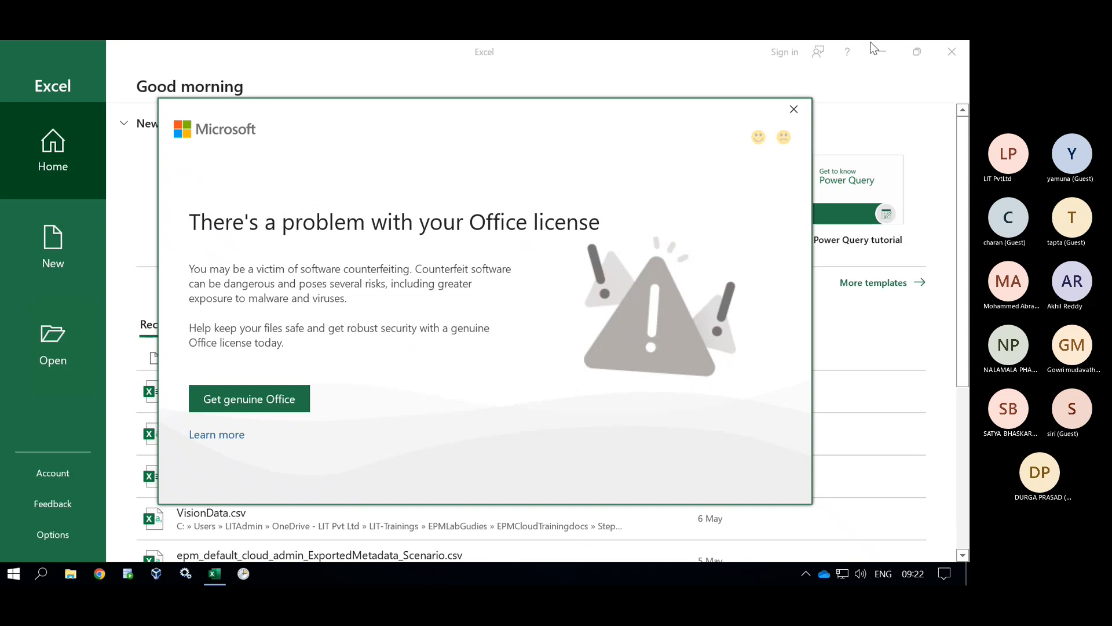
- Dismiss the licence notice to start a blank workbook, and close the Document Recovery pane
click(793, 109)
click(190, 206)
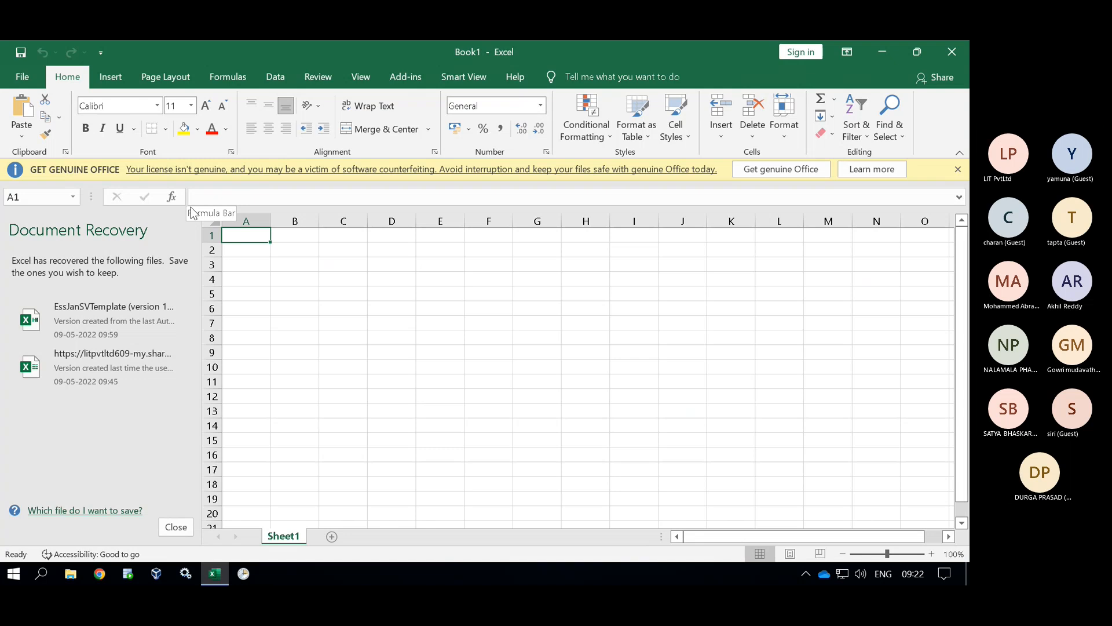
click(176, 527)
click(347, 293)
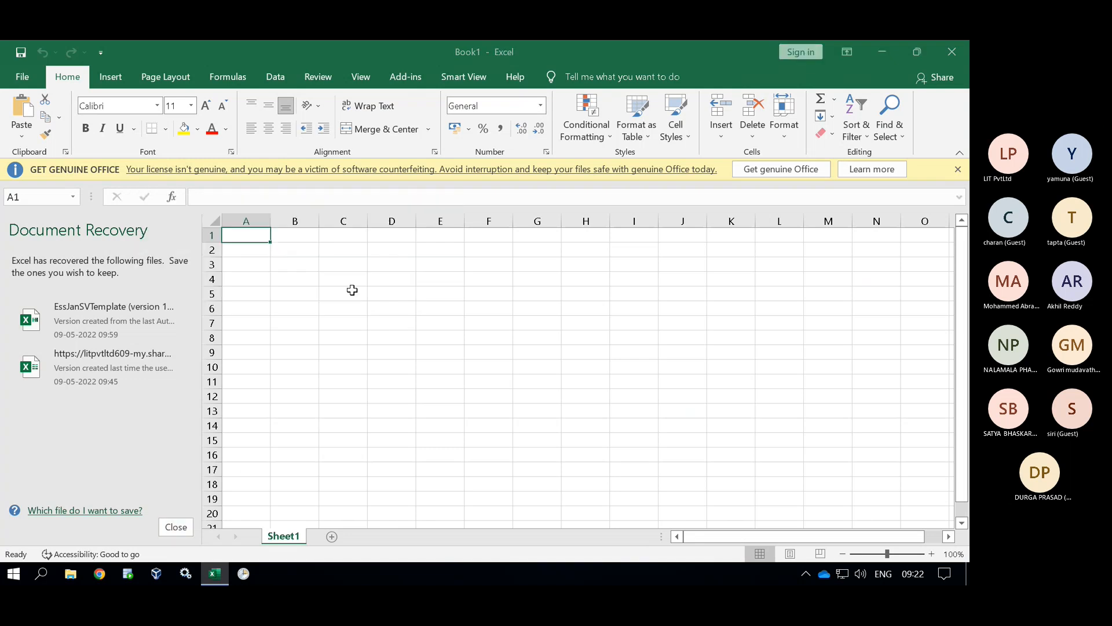
- Open the Smart View panel and launch the recently used ad hoc grid for EssbaseCluster-1 | EssJan | Budget
click(458, 79)
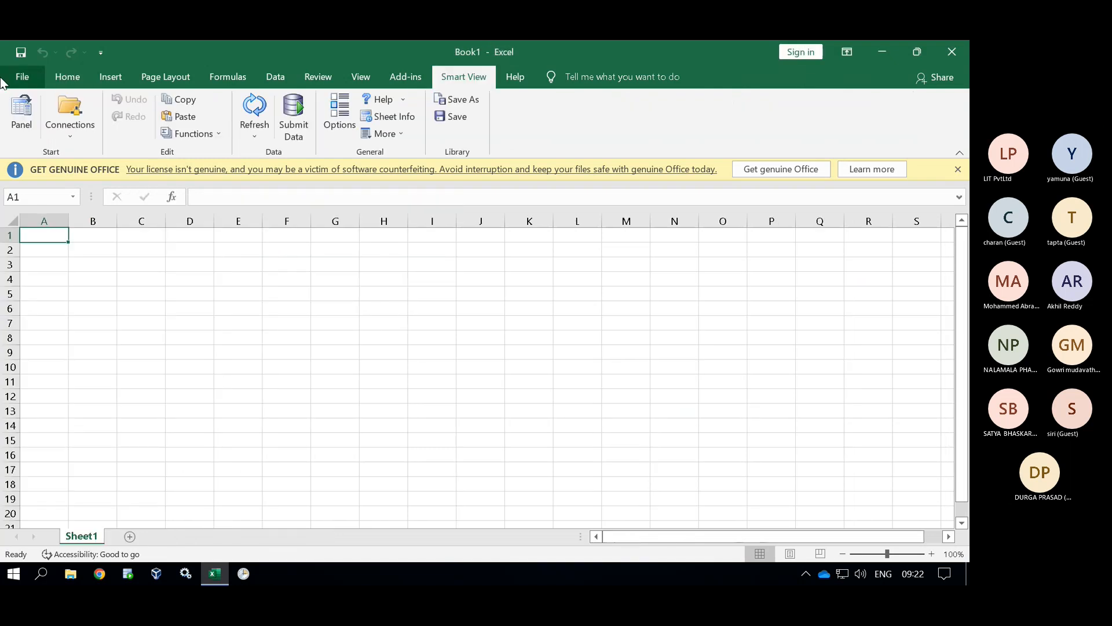
click(26, 107)
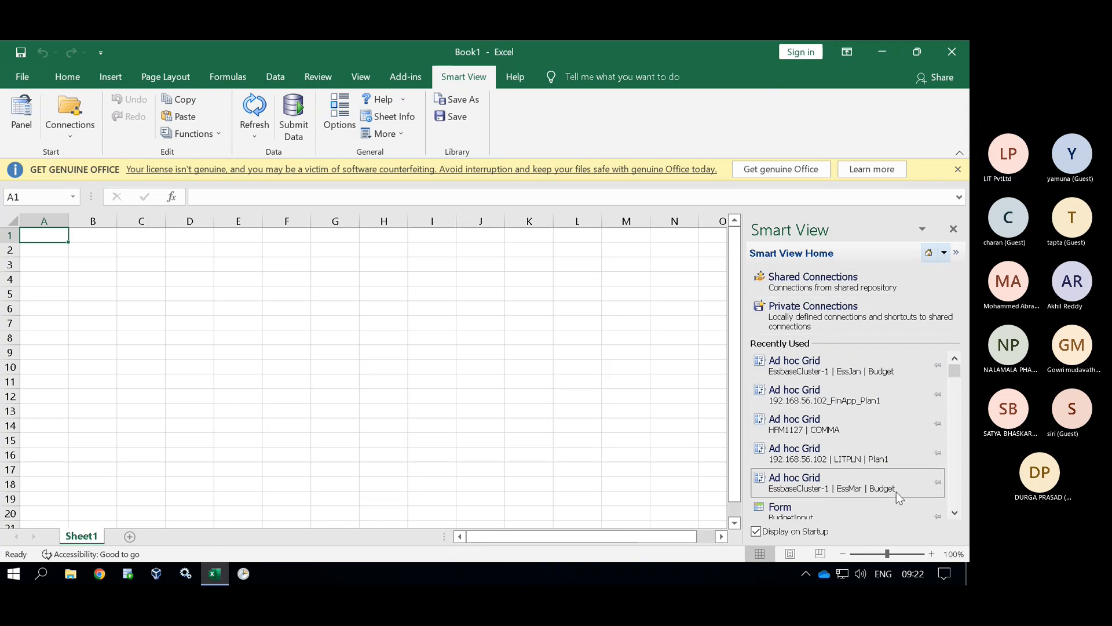
scroll(888, 464, down, 2)
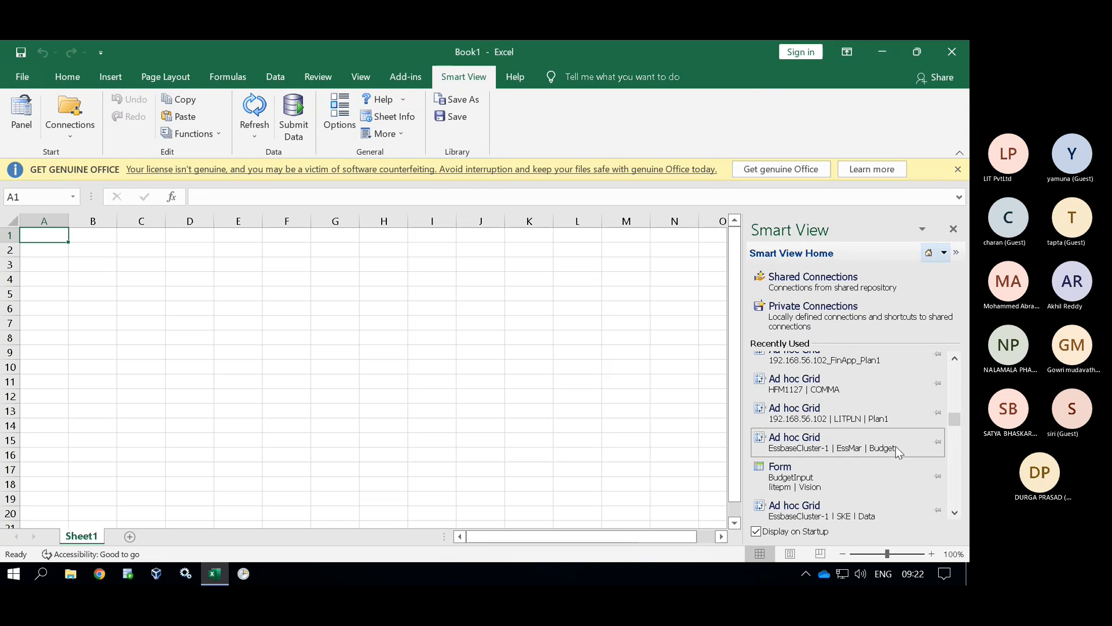
scroll(897, 451, down, 1)
scroll(895, 446, up, 3)
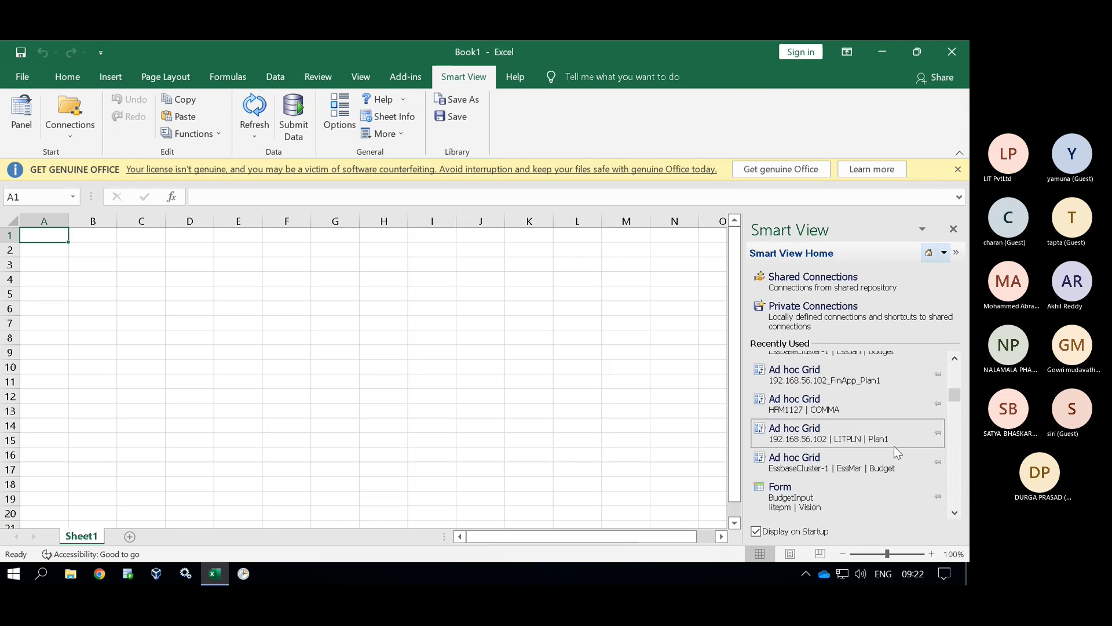
click(856, 374)
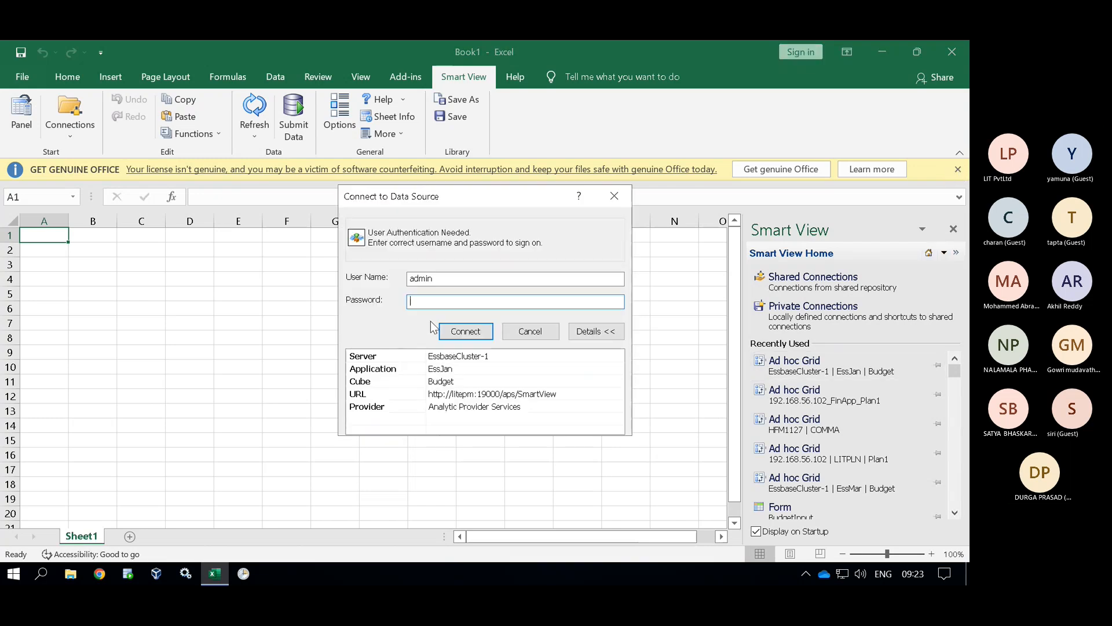
- Enter the account password to connect to the Essbase data source, and dismiss the licence warning bar
click(444, 305)
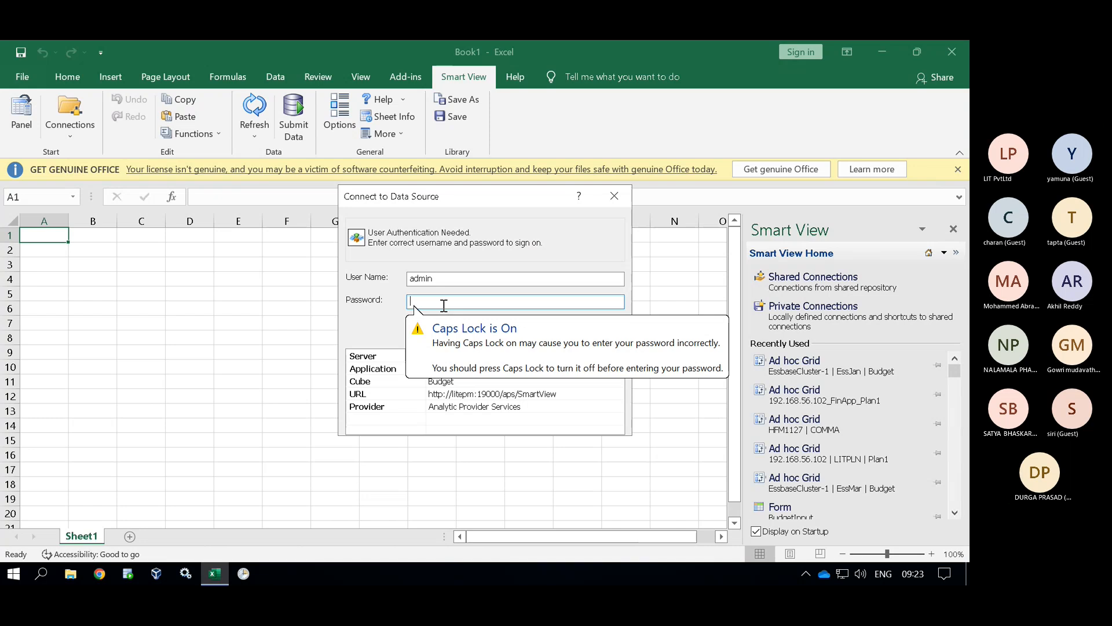
text(p••••••••)
key(Return)
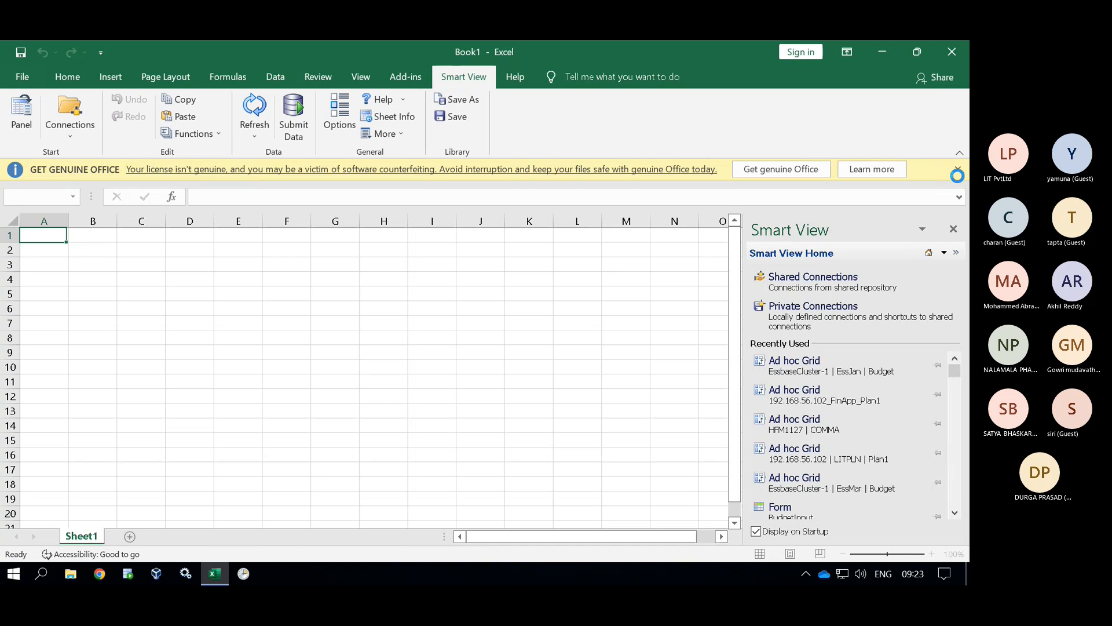
click(957, 170)
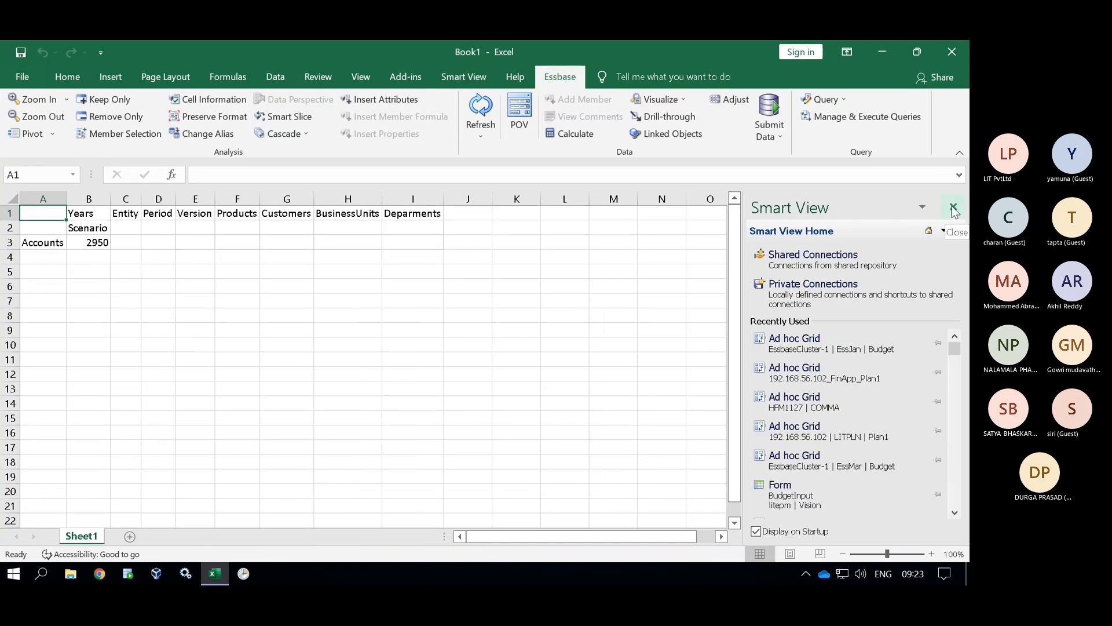
- Zoom in on the Accounts member in A3 to expand its full hierarchy down to the lowest-level accounts
click(43, 330)
click(52, 243)
click(66, 99)
click(46, 129)
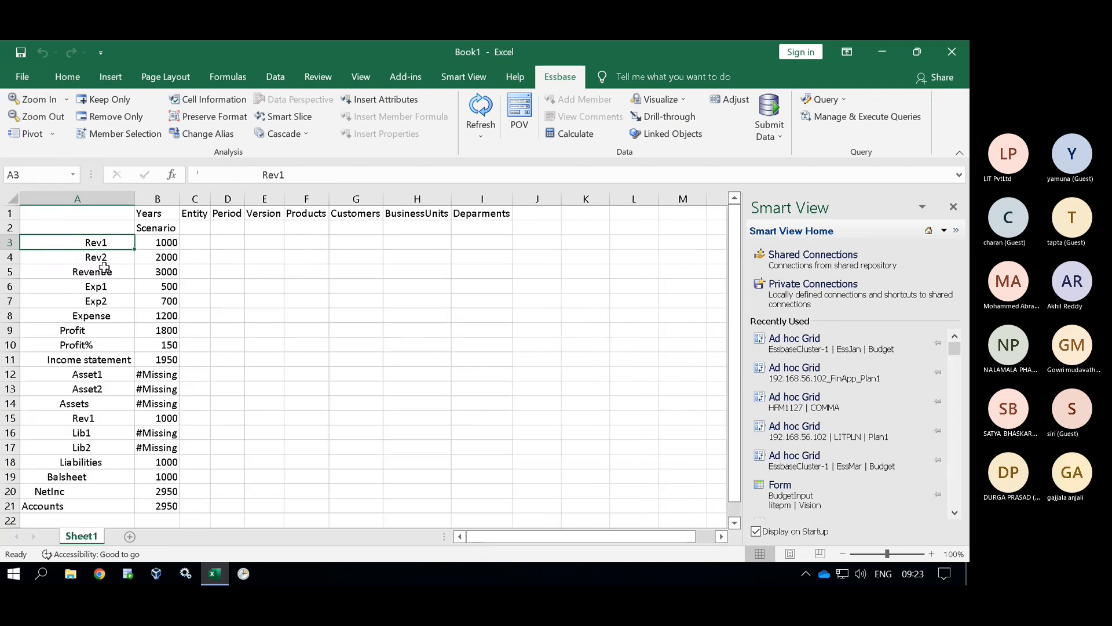
- Replace Scenario in cell B2 with the member Budget
click(152, 227)
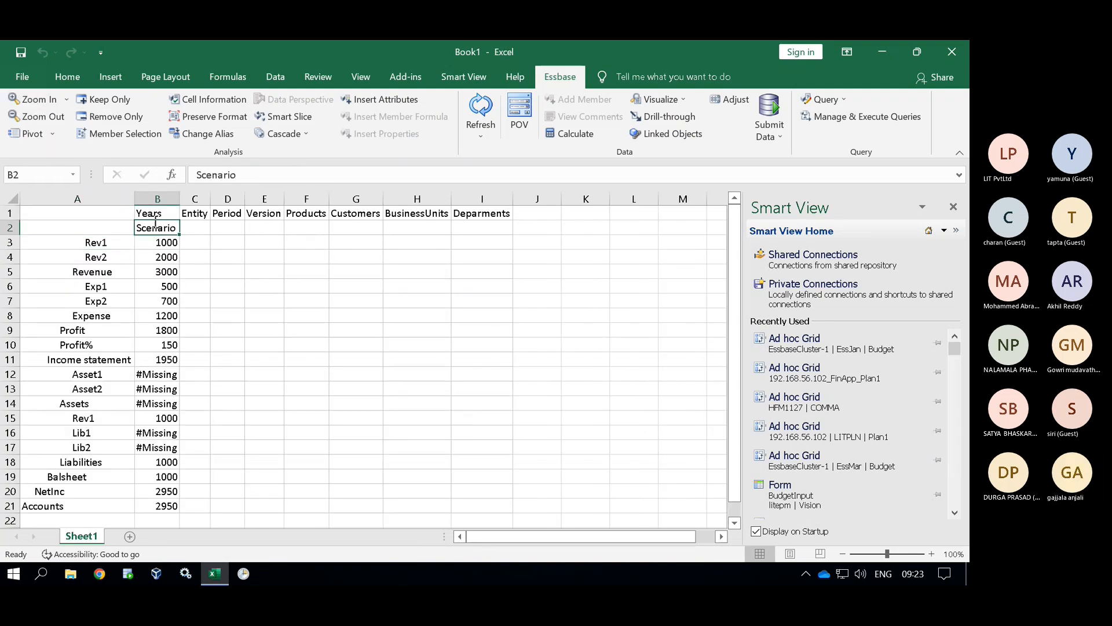
text(Budhet)
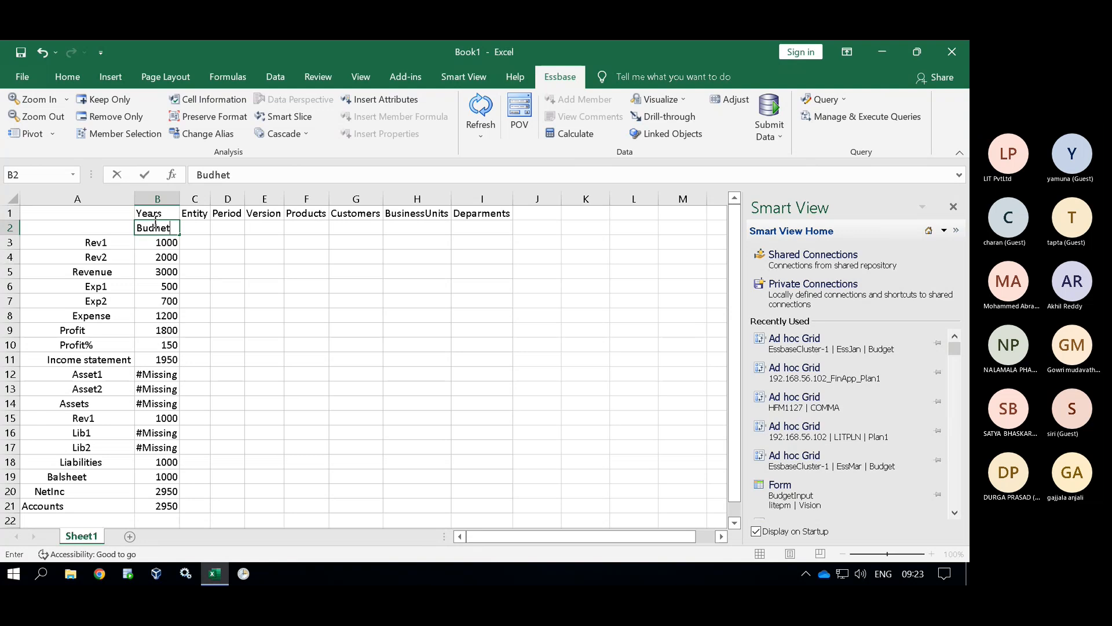
click(221, 174)
key(BackSpace)
text(g)
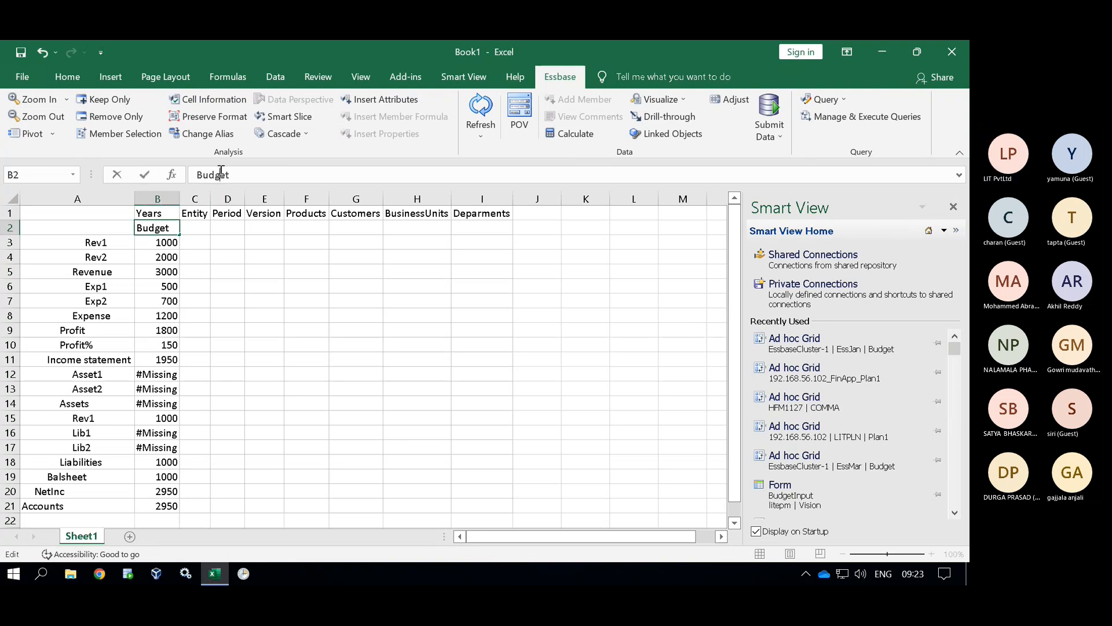
click(195, 300)
- Move Budget from B2 over the Period member in D1, and enter Jan in B2
click(156, 226)
key(ctrl+x)
click(232, 212)
key(ctrl+v)
click(159, 226)
text(H)
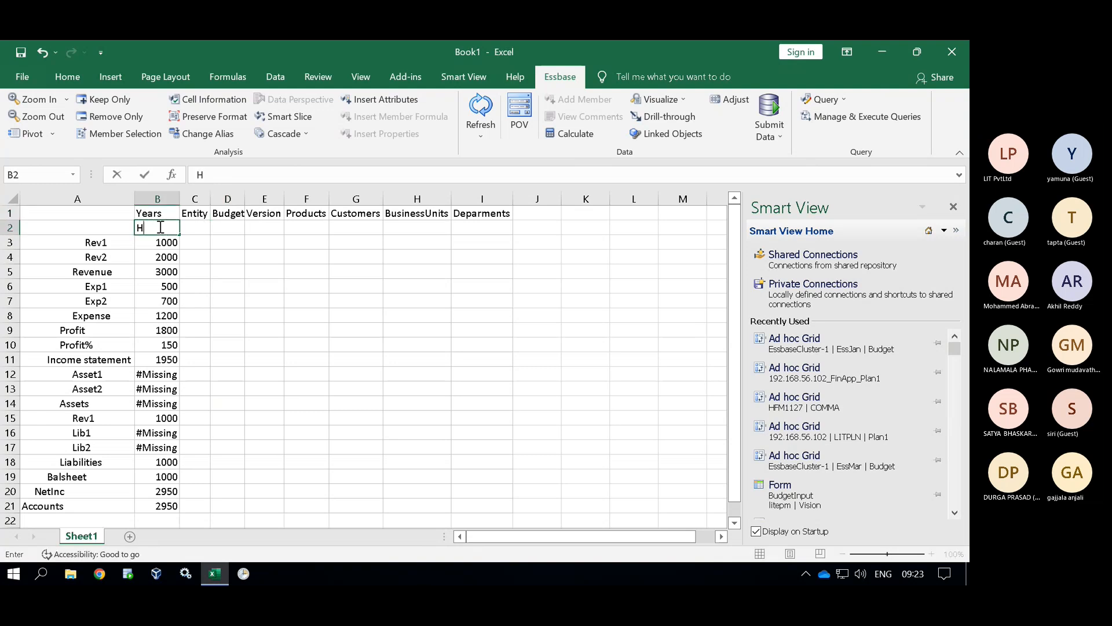
text(an)
click(222, 302)
- Replace Years in cell B1 with FY21
click(155, 213)
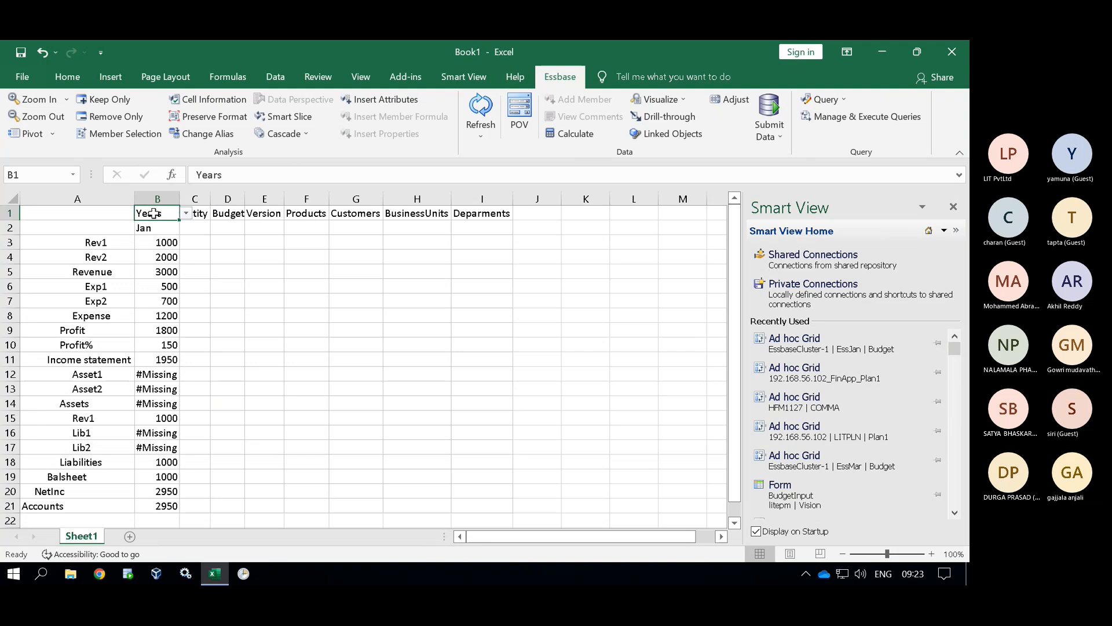
text(FY1)
key(BackSpace)
text(21)
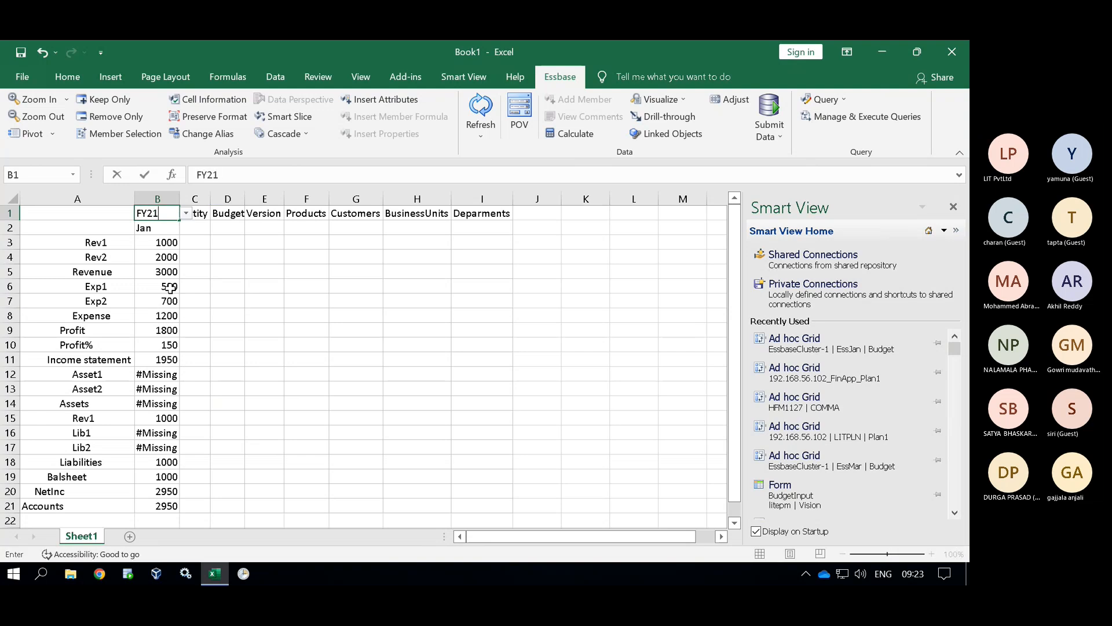
click(243, 313)
- Set the entity in C1 to AP and re-enter Budget as the scenario in D1
click(194, 216)
text(ap)
key(Tab)
key(BackSpace)
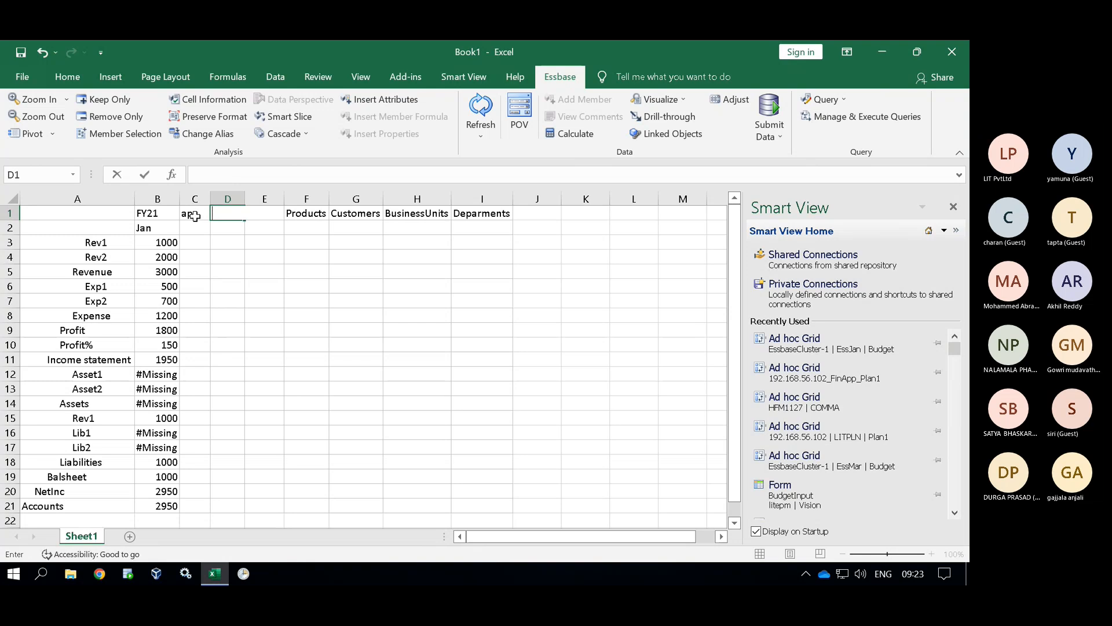
click(194, 216)
text(AP)
key(Tab)
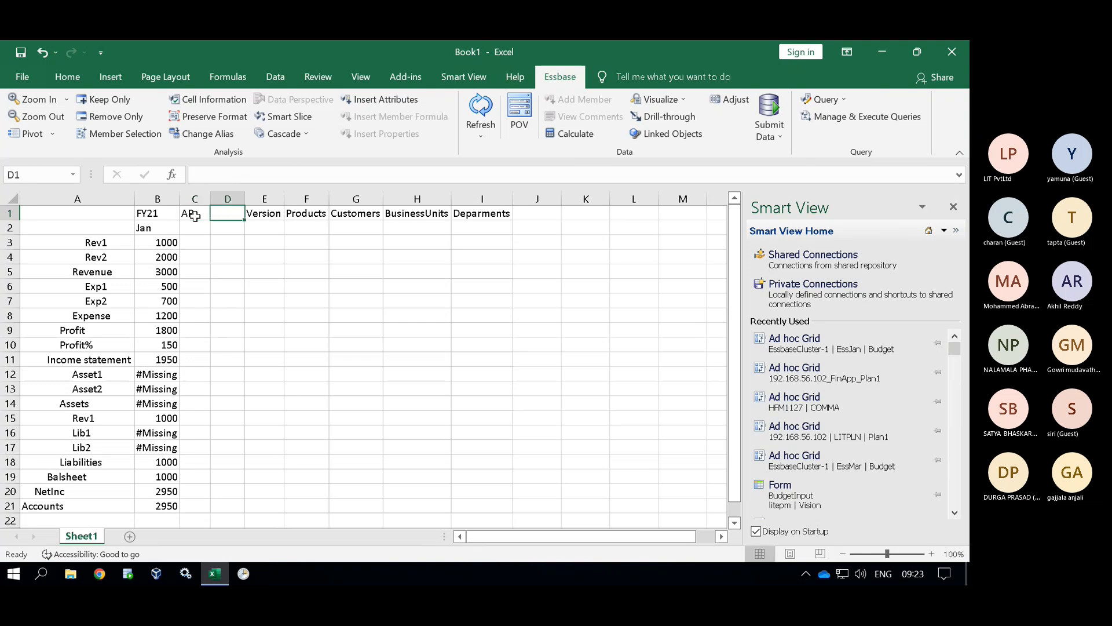
text(Budget)
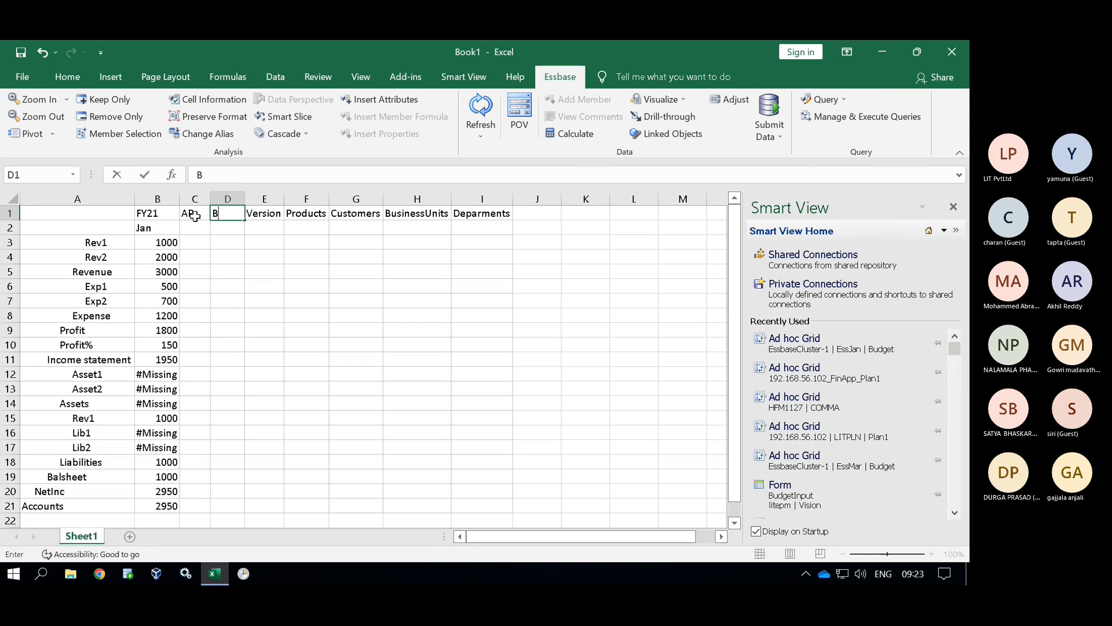
key(Tab)
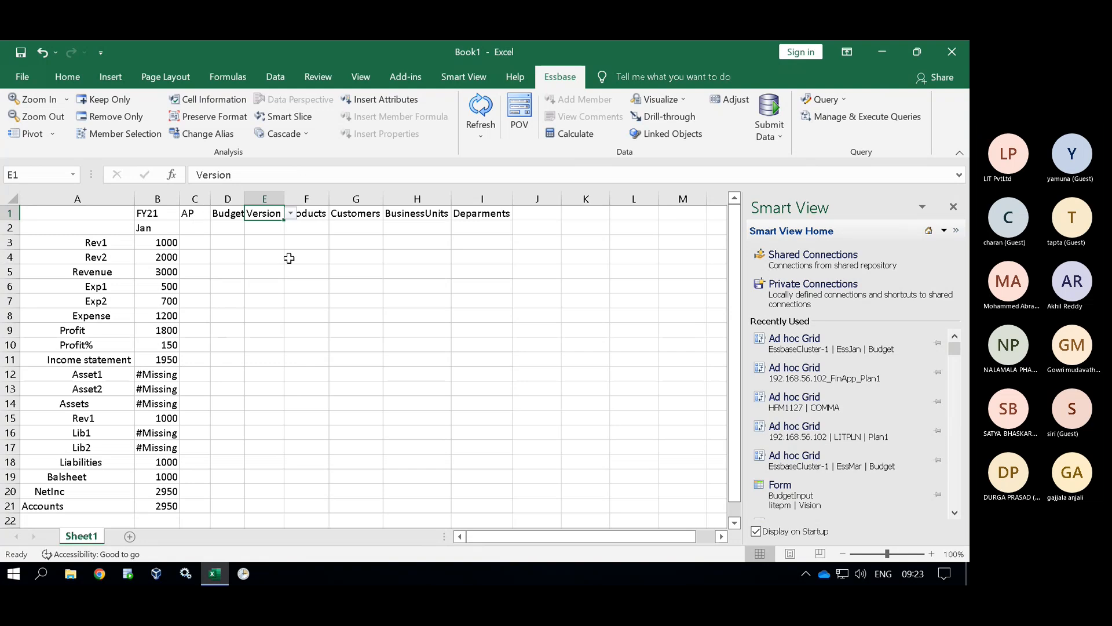
- Set the version in E1 to Working, the product in F1 to PRD1 and the customer in G1 to CUS1
text(Working)
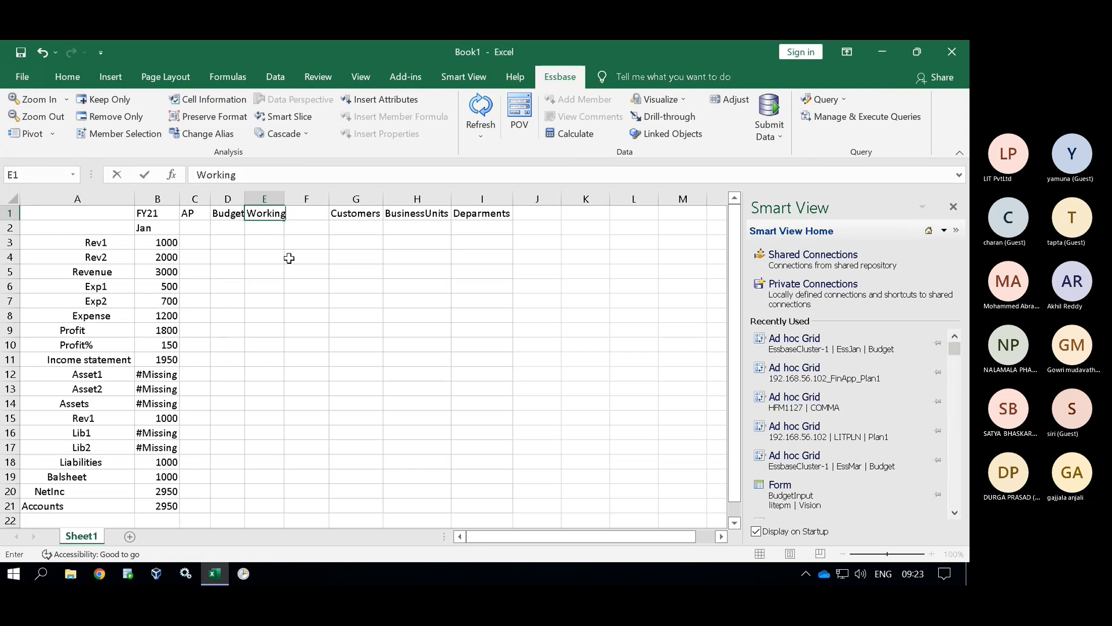
key(Tab)
text(PRD1)
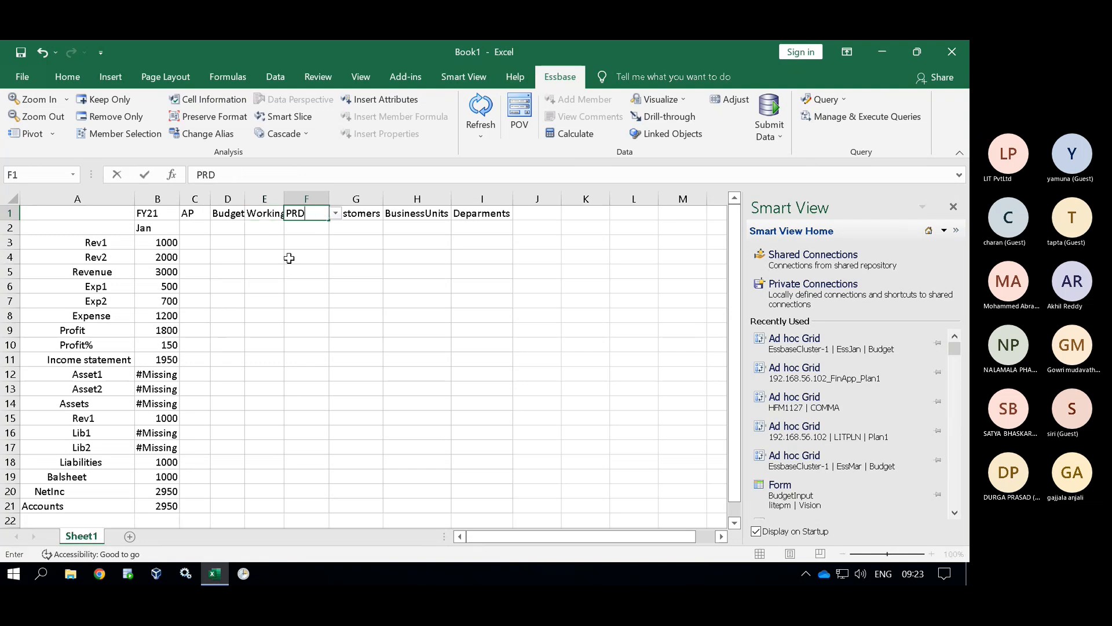
key(Tab)
text(CUS1)
key(Tab)
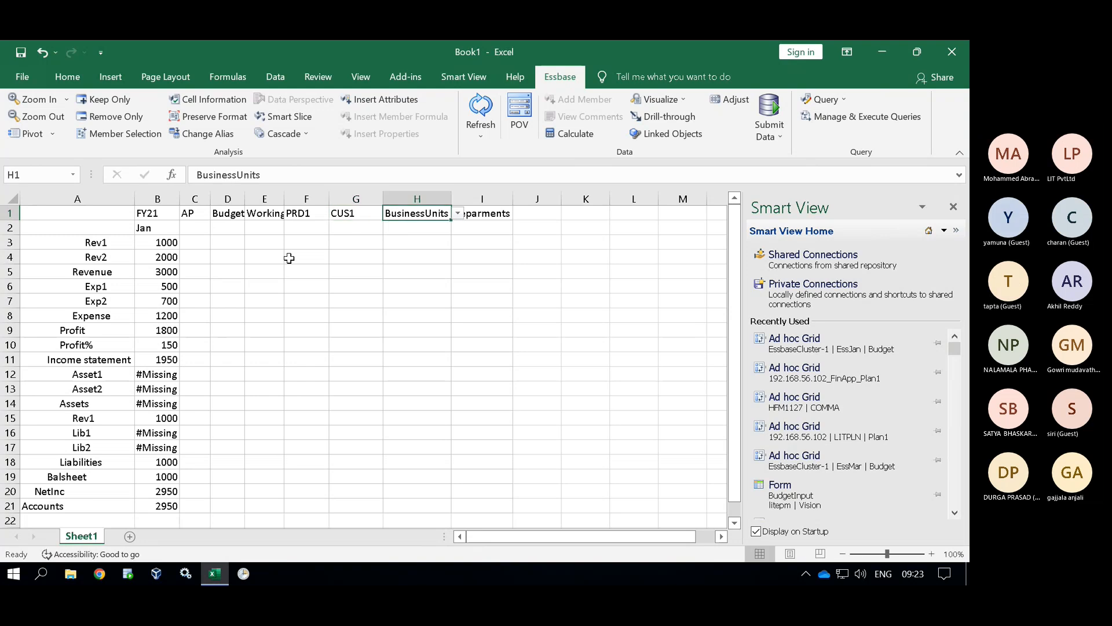
- Set the business unit in H1 to BU1 and the department in I1 to DEP1, and refresh the grid
text(BU1)
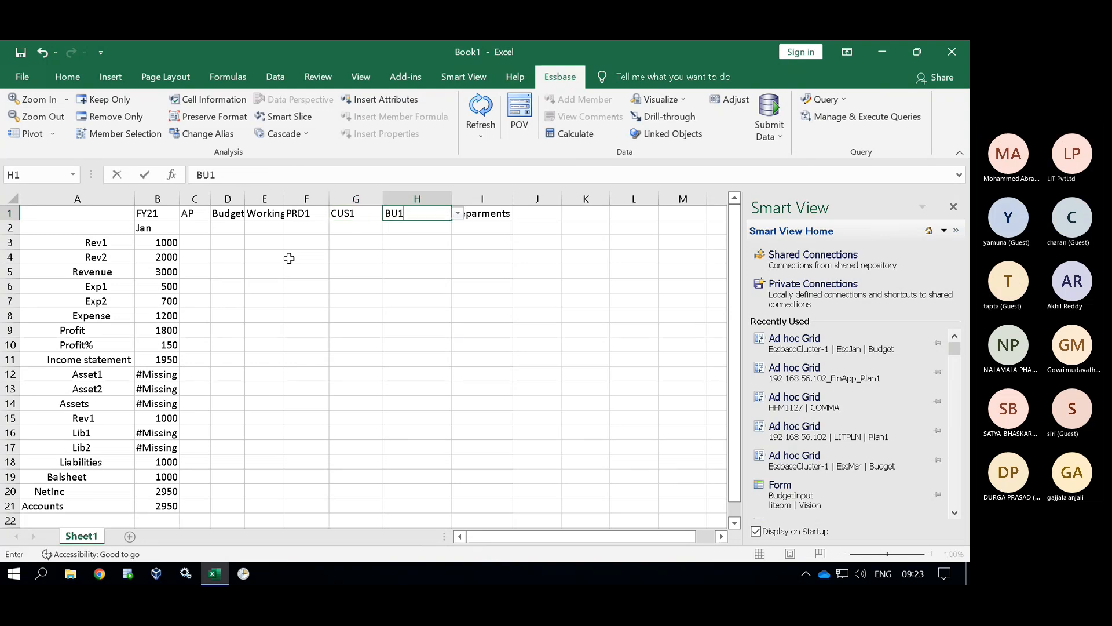
key(Tab)
text(DEP1)
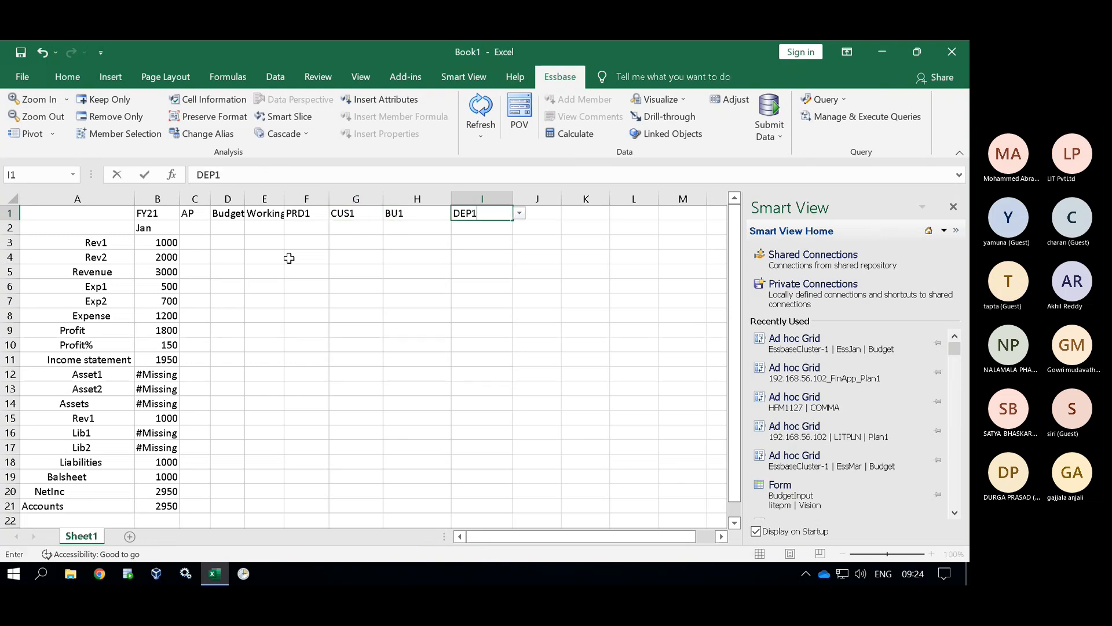
click(335, 387)
click(478, 118)
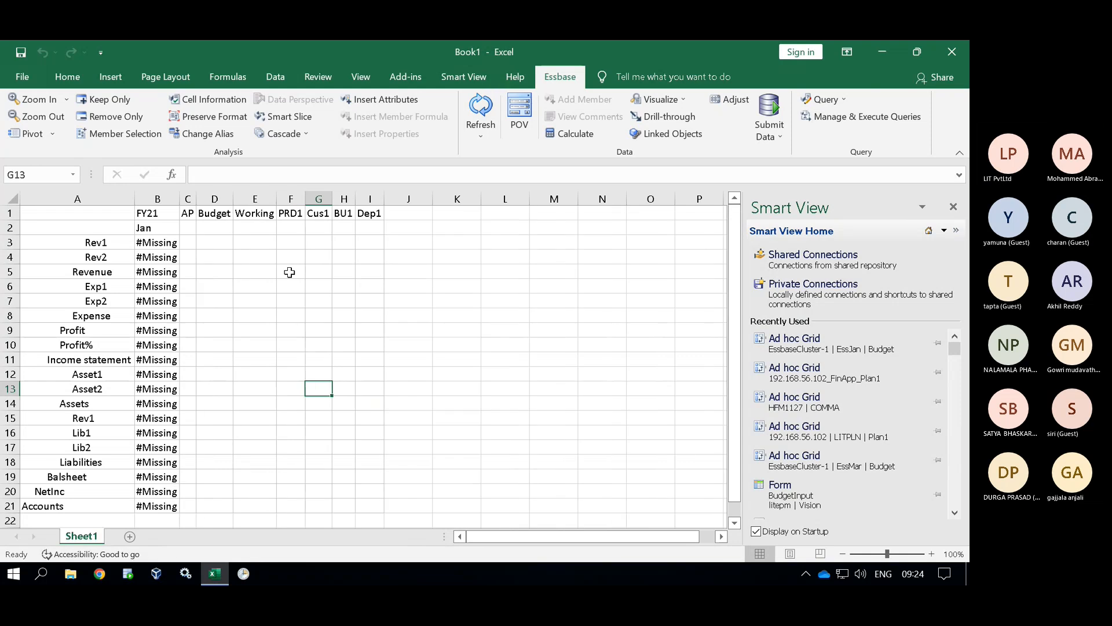
- Change the year in B1 to FY20 and refresh the grid data
click(439, 312)
click(107, 243)
click(155, 226)
click(161, 214)
key(F2)
key(BackSpace)
text(0)
click(515, 342)
click(484, 114)
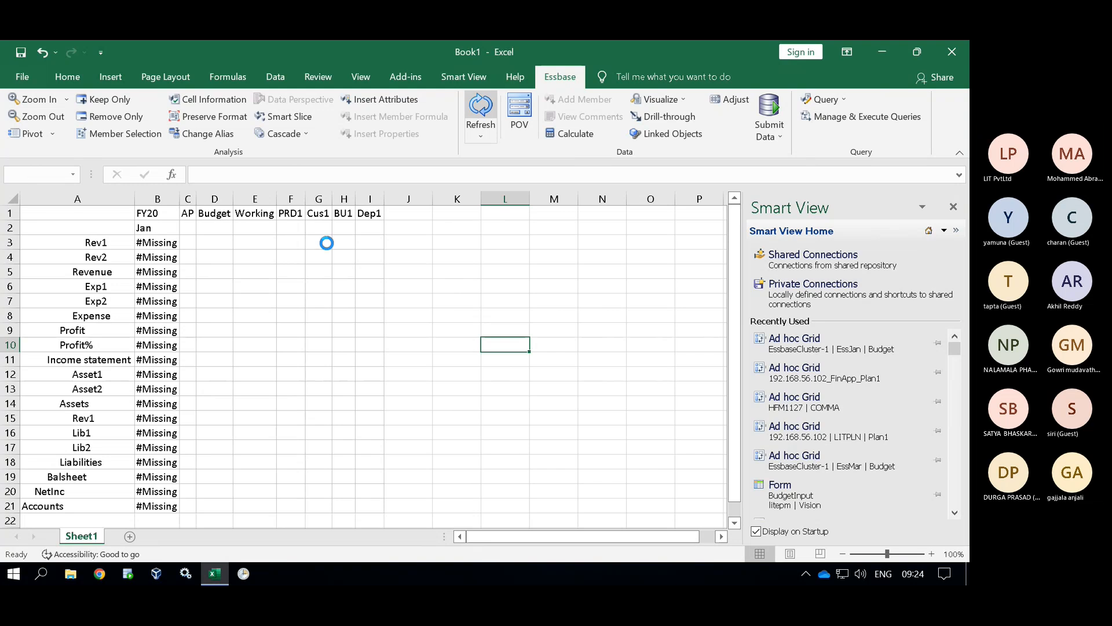
click(261, 300)
- Extend the Jan period across row 2 with Feb, Mar and Qtr1 in C2:E2, and refresh the grid
click(173, 231)
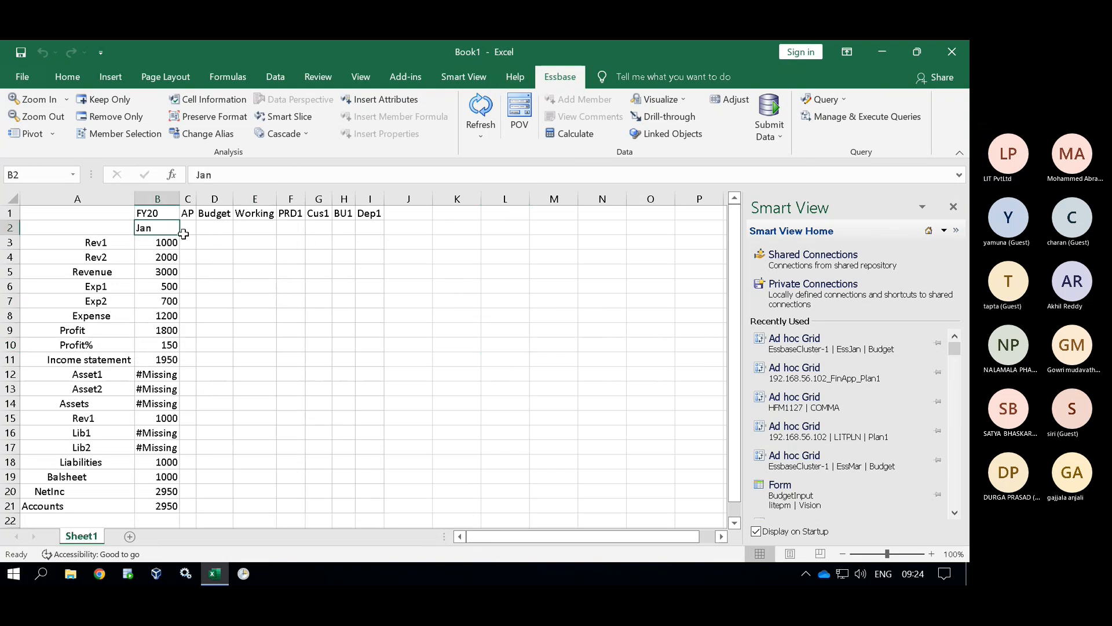
drag(180, 238, 246, 234)
click(257, 226)
text(qTR1)
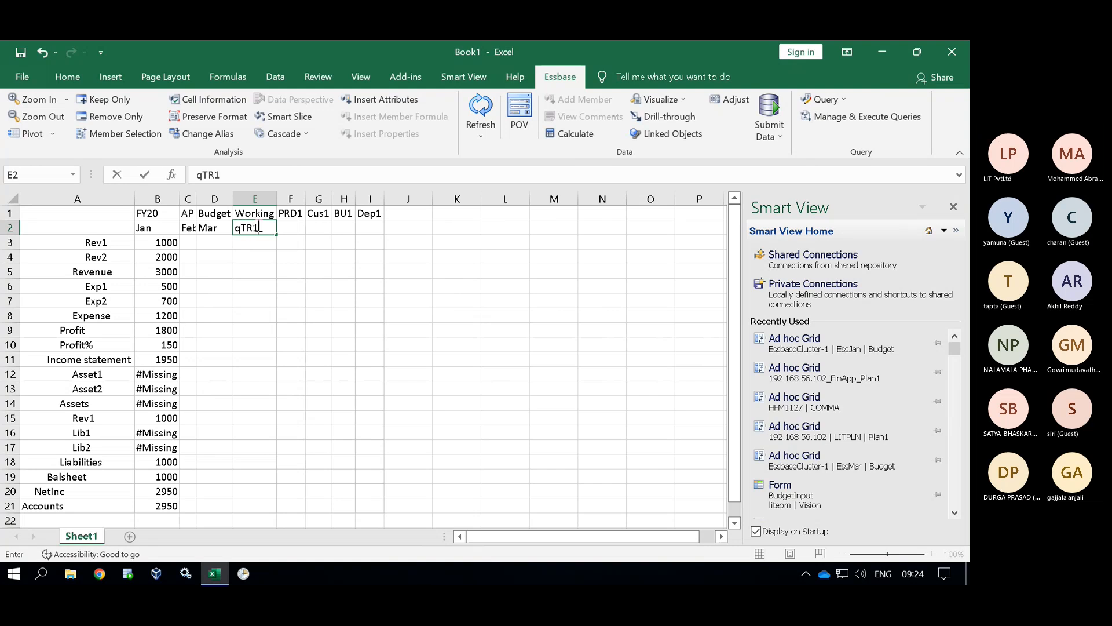
click(346, 329)
click(475, 114)
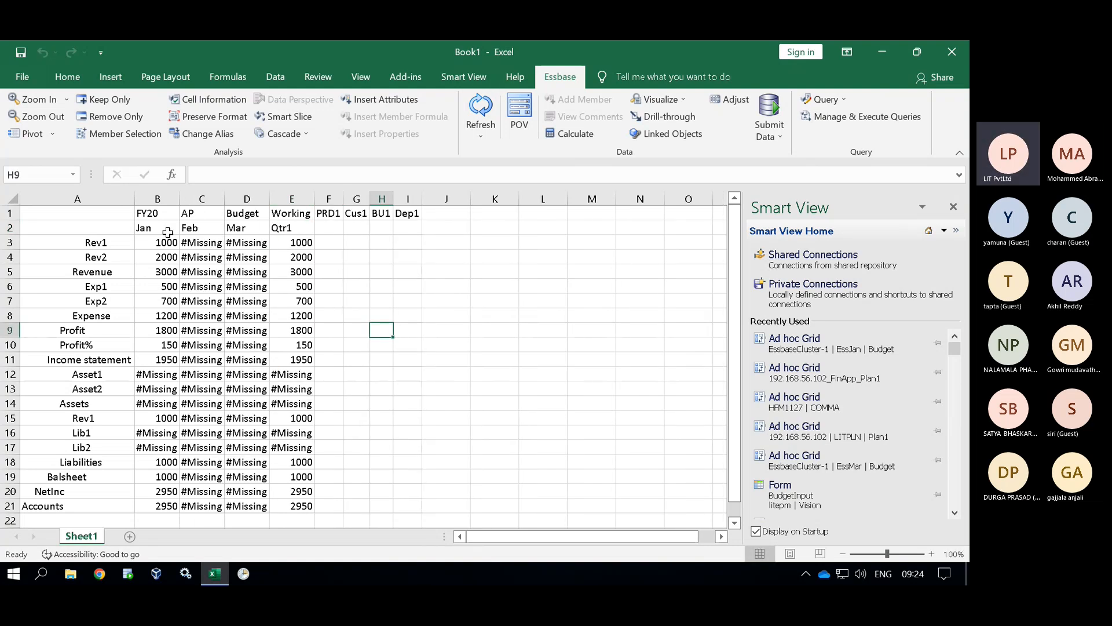
click(537, 300)
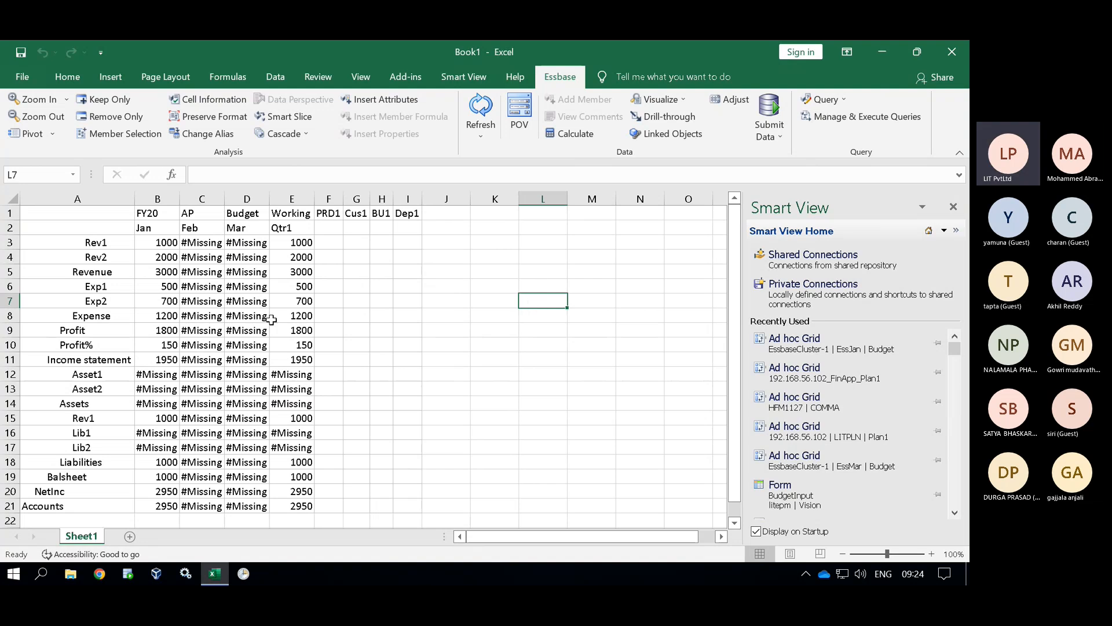
- Enter Rev1 values of 1500 for Feb in C3 and 2000 for Mar in D3
click(210, 244)
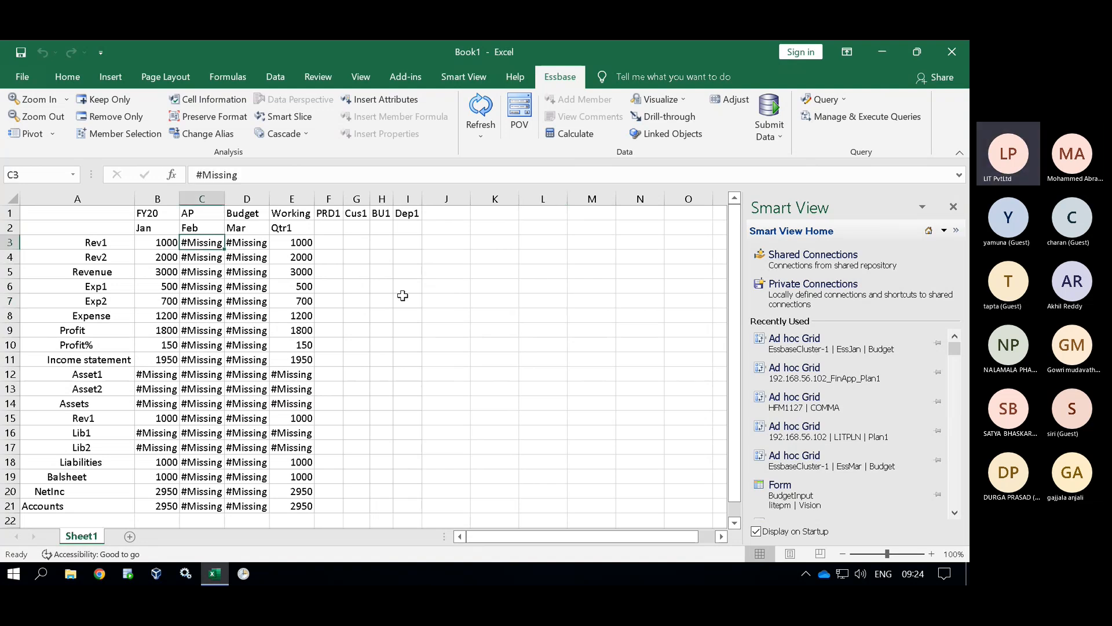
text(15000)
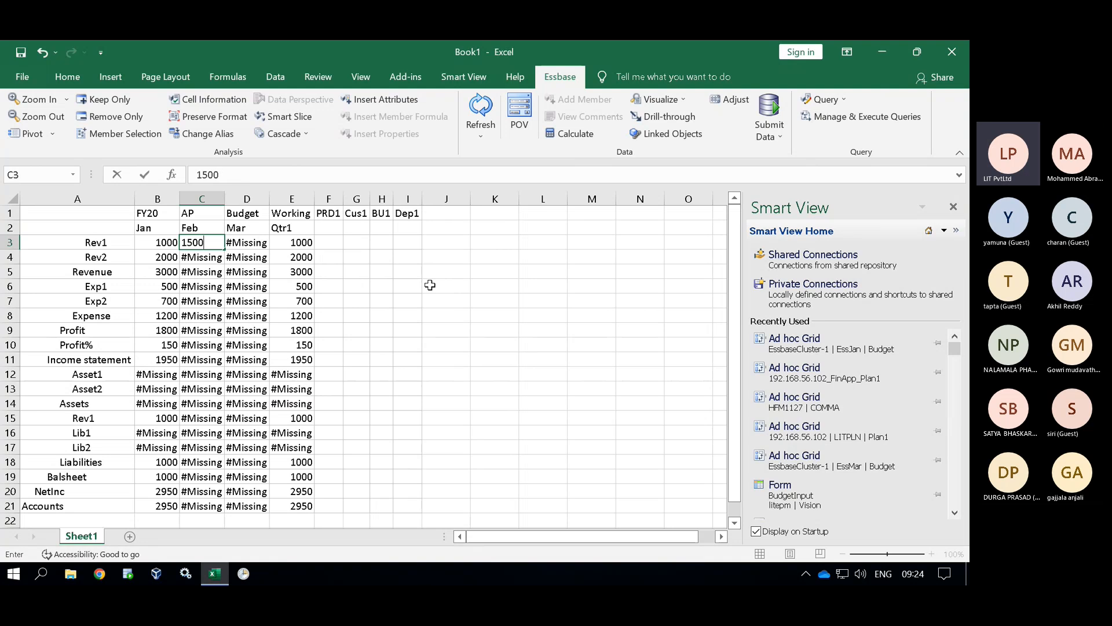
click(479, 305)
click(249, 241)
text(2000)
click(475, 316)
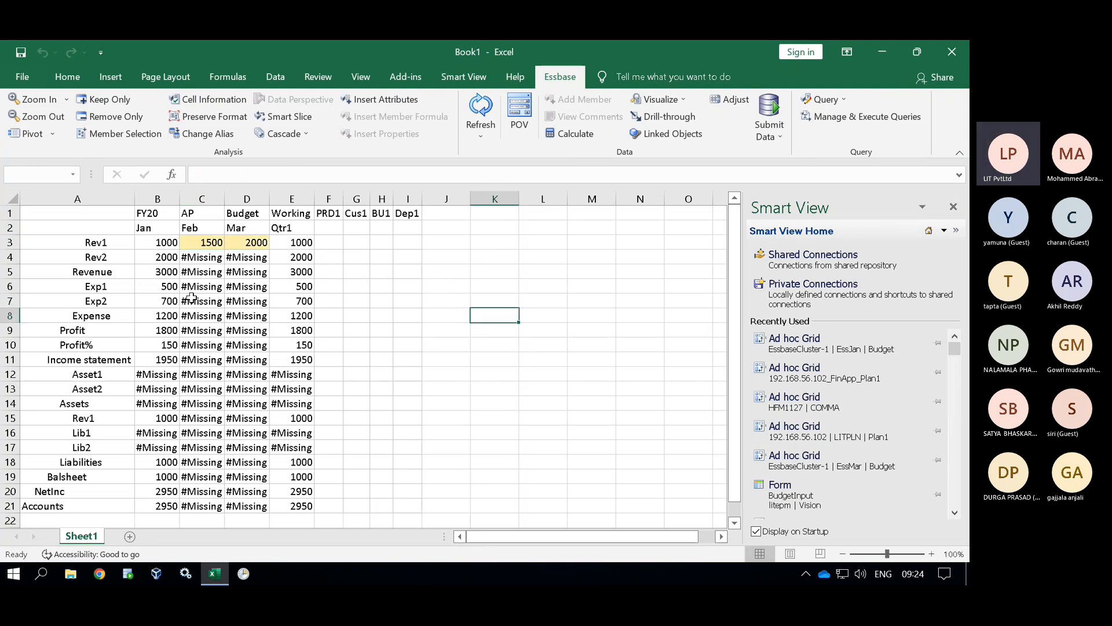
- Enter Exp1 values of 1000 for Feb in C6 and 1500 for Mar in D6, and submit the data
click(215, 285)
text(1000)
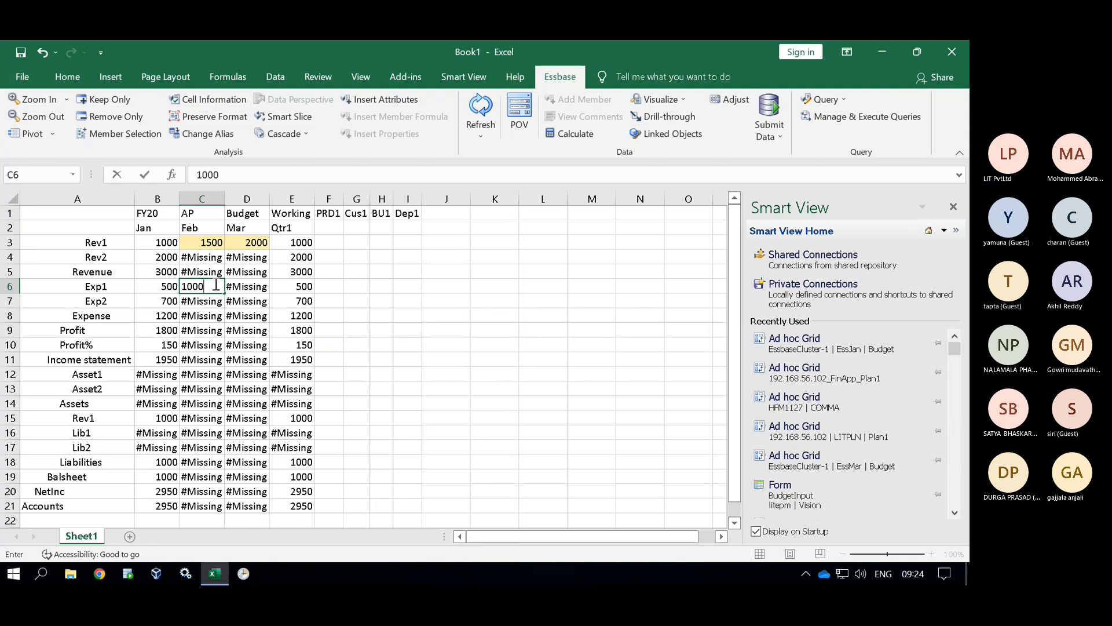
click(244, 286)
text(1500)
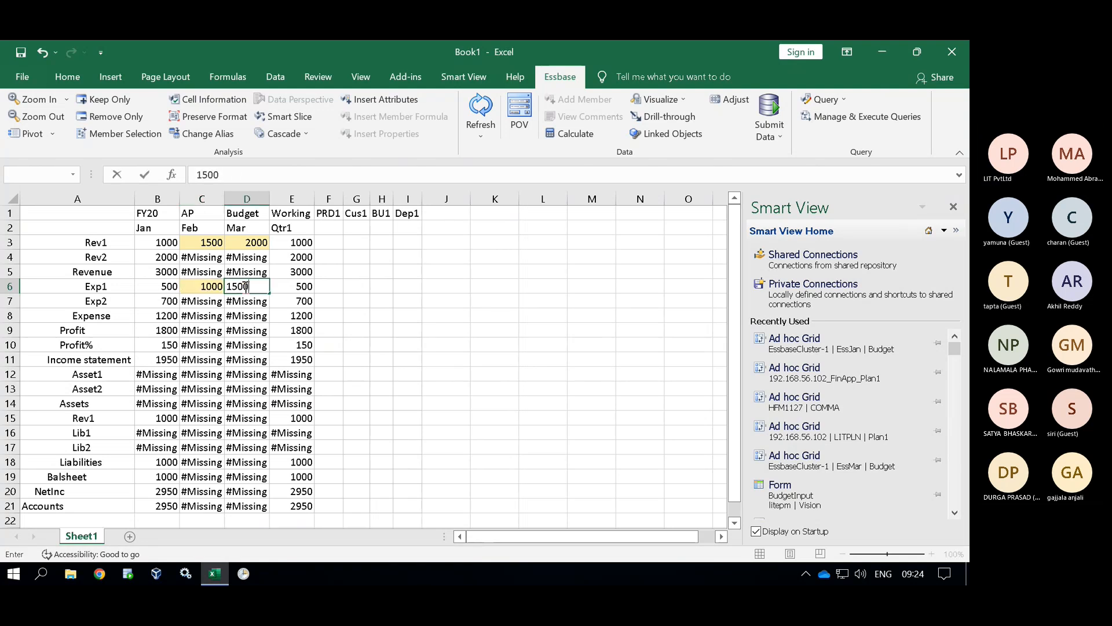
click(550, 401)
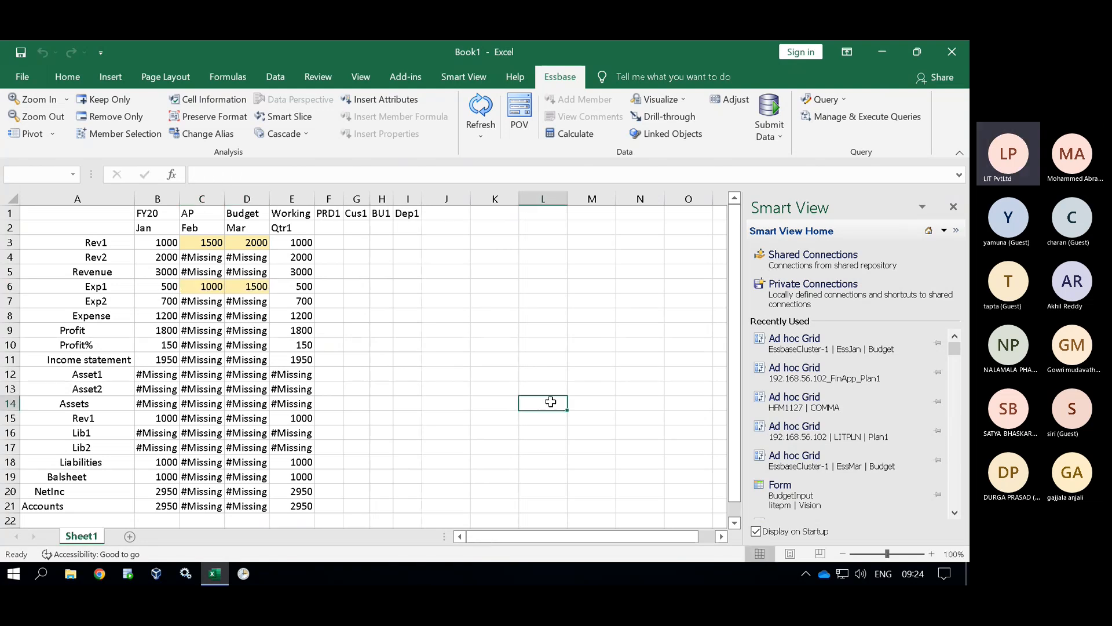
click(769, 112)
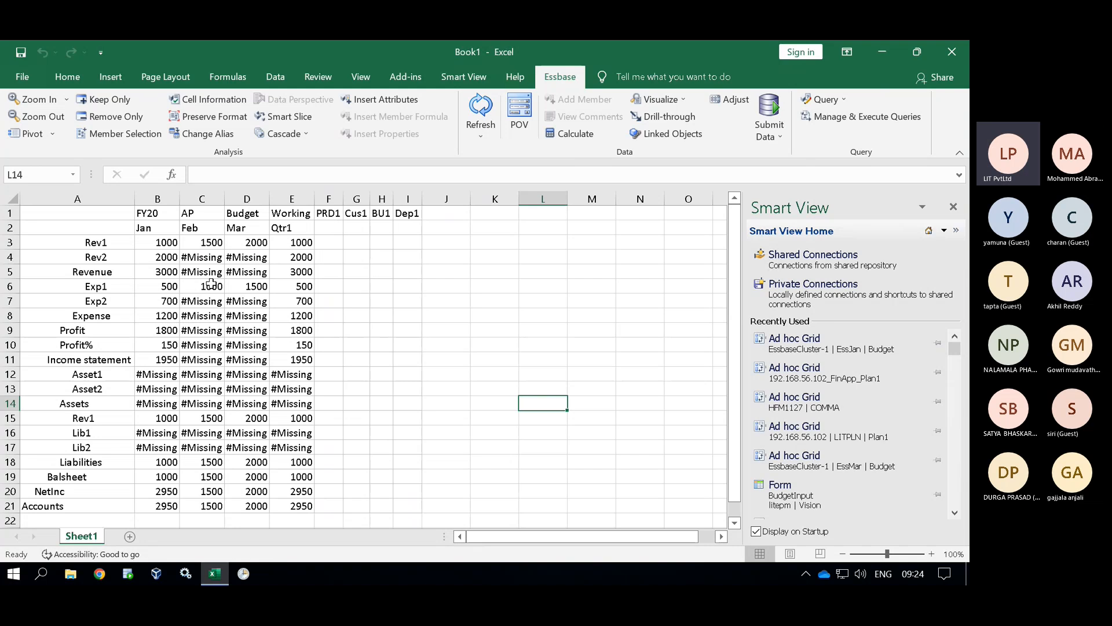
- Examine the Feb and Mar cells of the revenue, expense, Profit, Profit% and Income statement rows after the submission
click(209, 417)
key(Right)
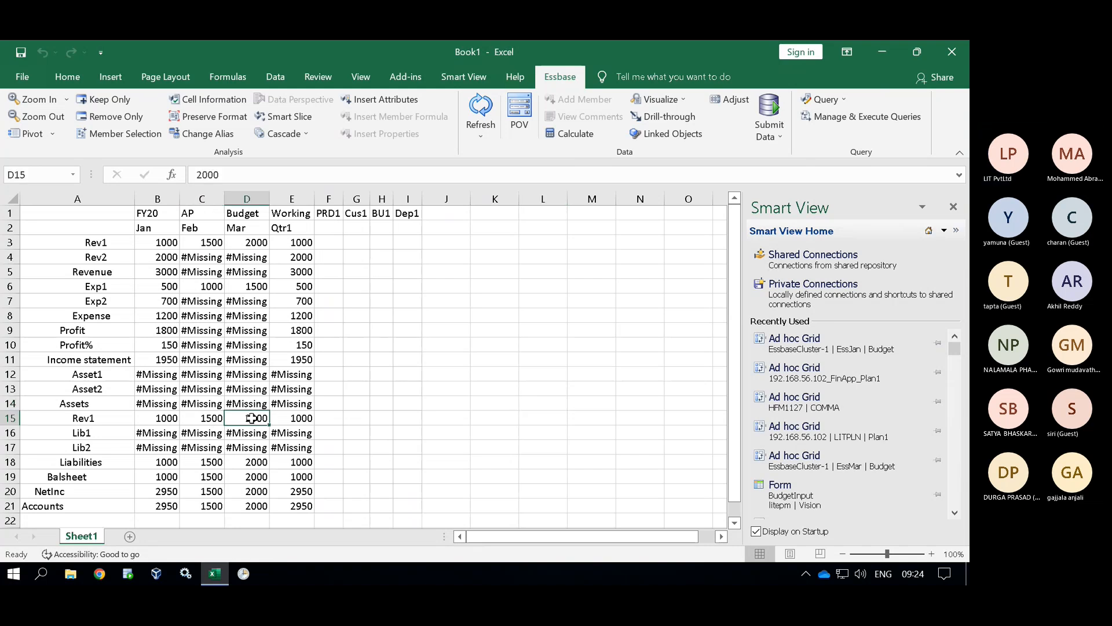
click(212, 243)
click(253, 241)
click(213, 287)
click(259, 287)
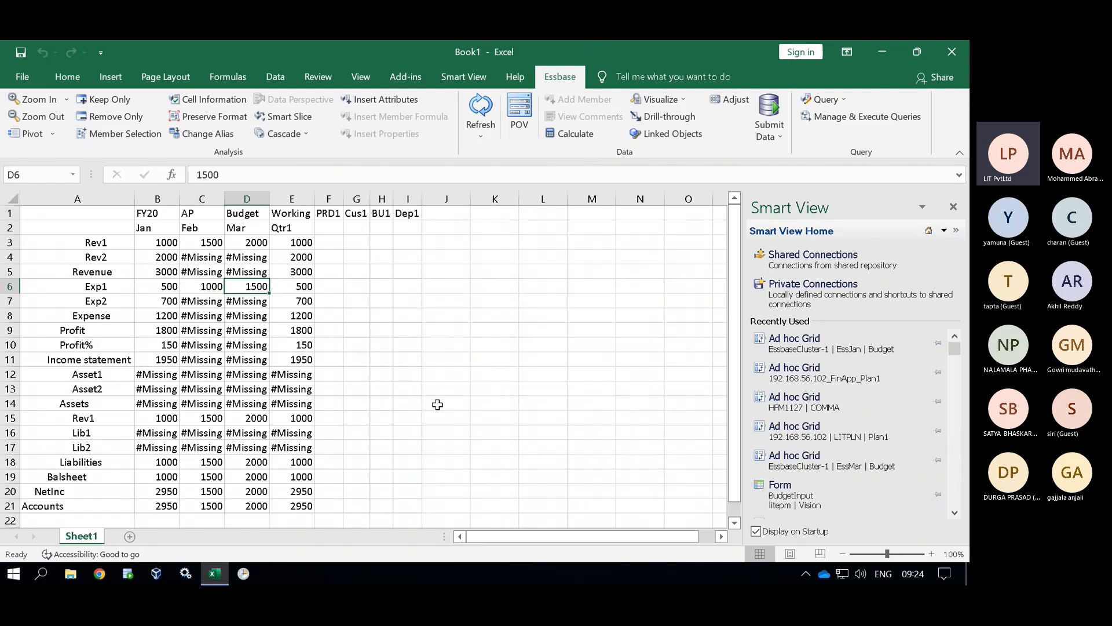
click(202, 257)
click(255, 257)
click(215, 302)
click(234, 304)
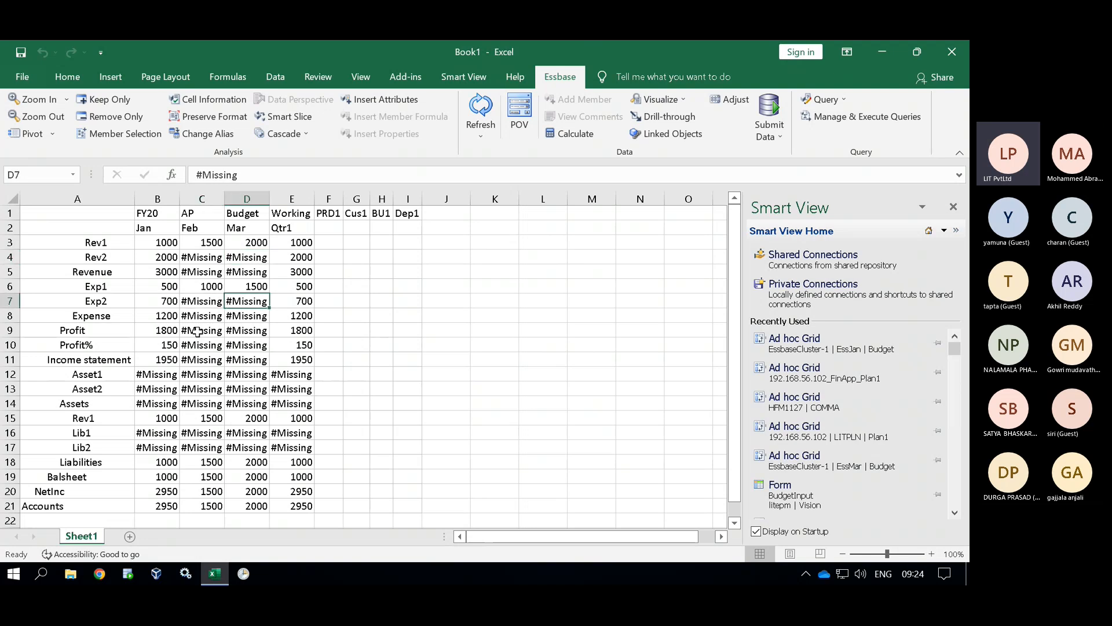
click(197, 331)
click(200, 345)
click(255, 359)
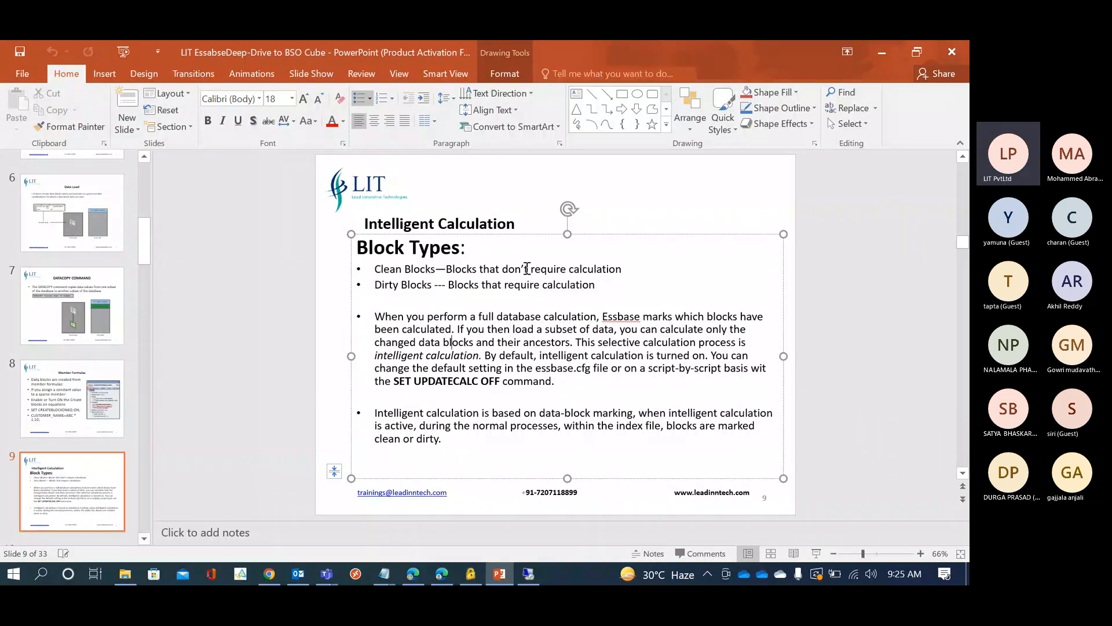
- Highlight the Clean Blocks definition on the Intelligent Calculation slide in PowerPoint, and return to the Excel grid
double_click(620, 269)
drag(551, 268, 460, 265)
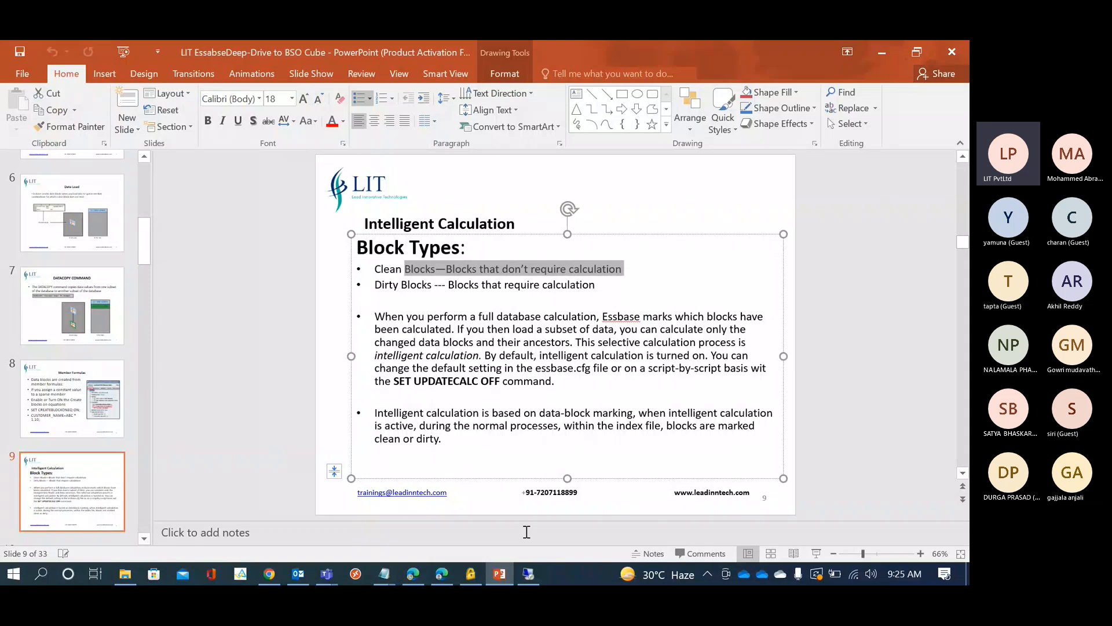
click(527, 572)
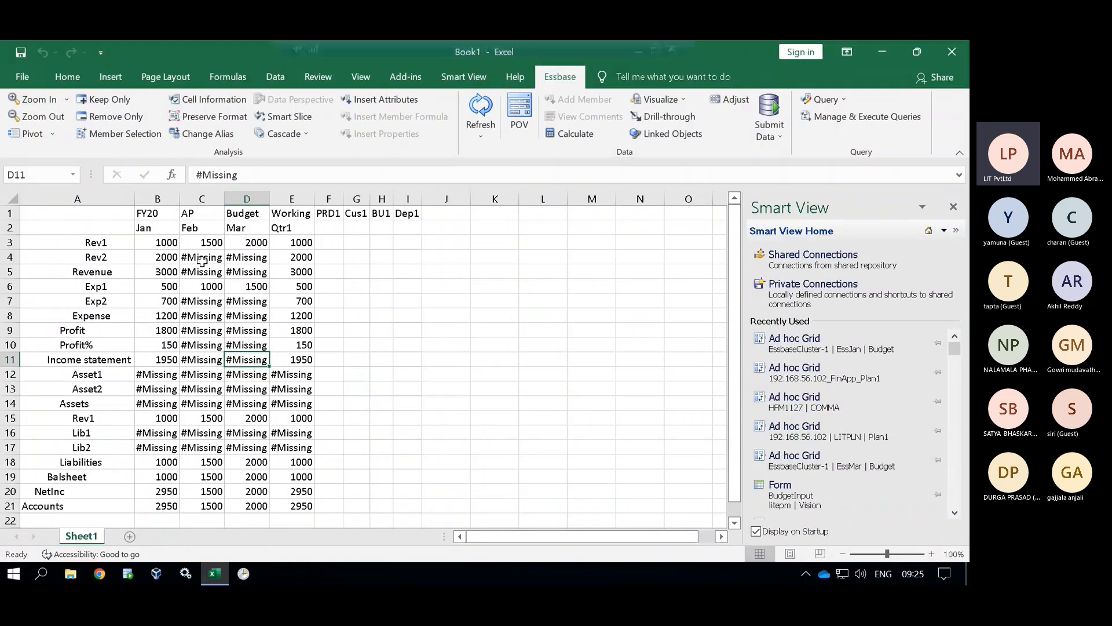
- Compare the Feb and Mar cells of Rev2 with the Feb value of Rev1 in the grid
click(126, 259)
click(197, 259)
click(254, 257)
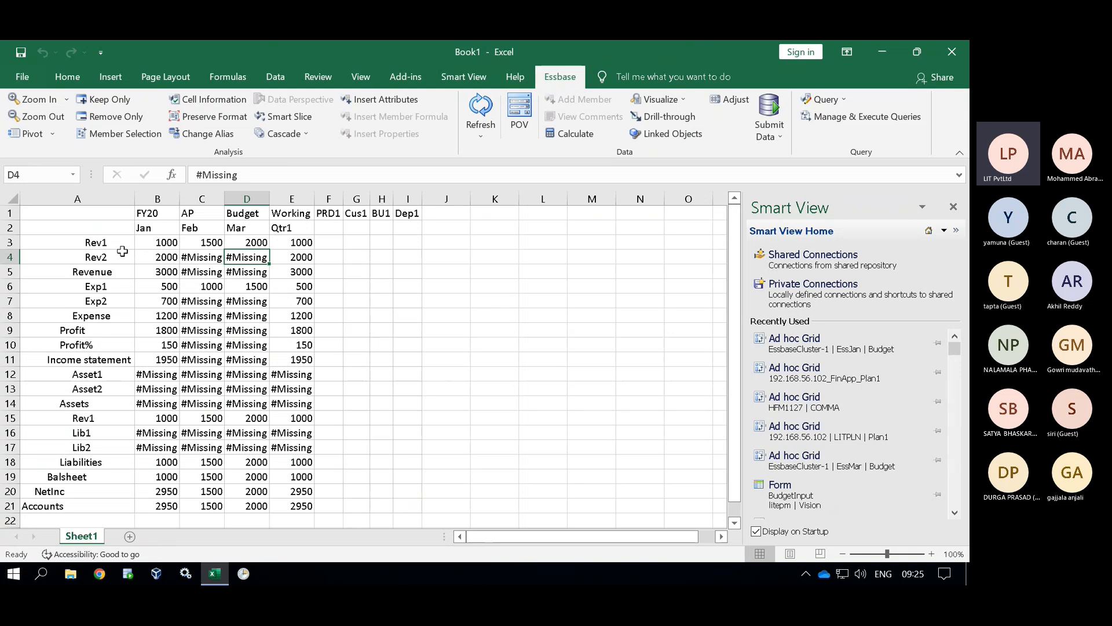
click(210, 240)
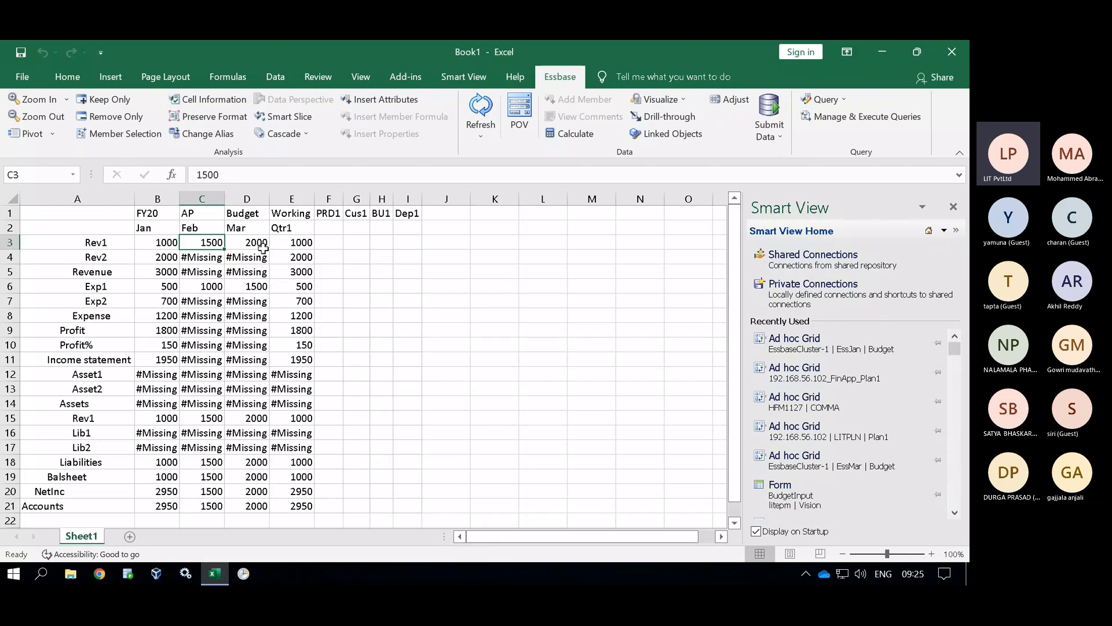
mouse_move(628, 40)
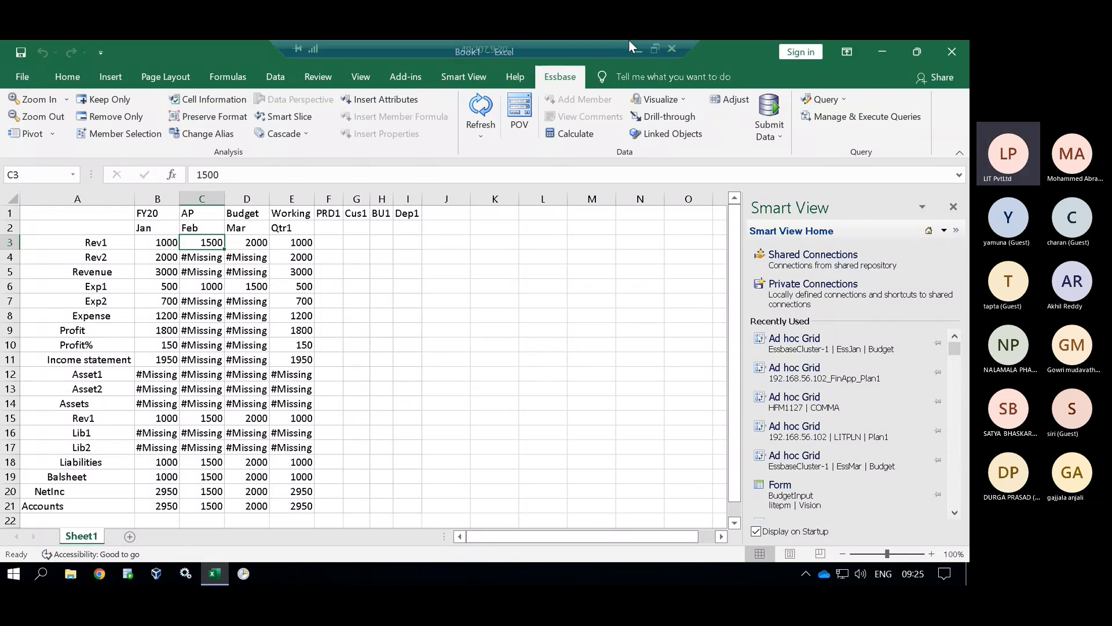
click(591, 300)
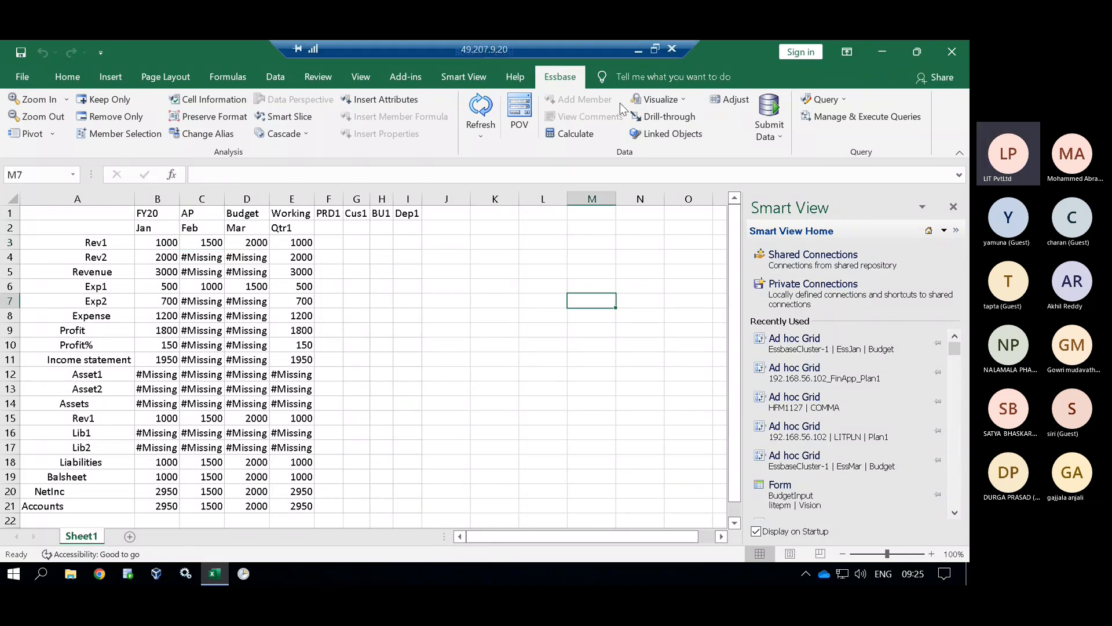
- Switch to the PowerPoint slide and highlight "database calculation" in the bullet about full calculations
click(637, 50)
click(429, 329)
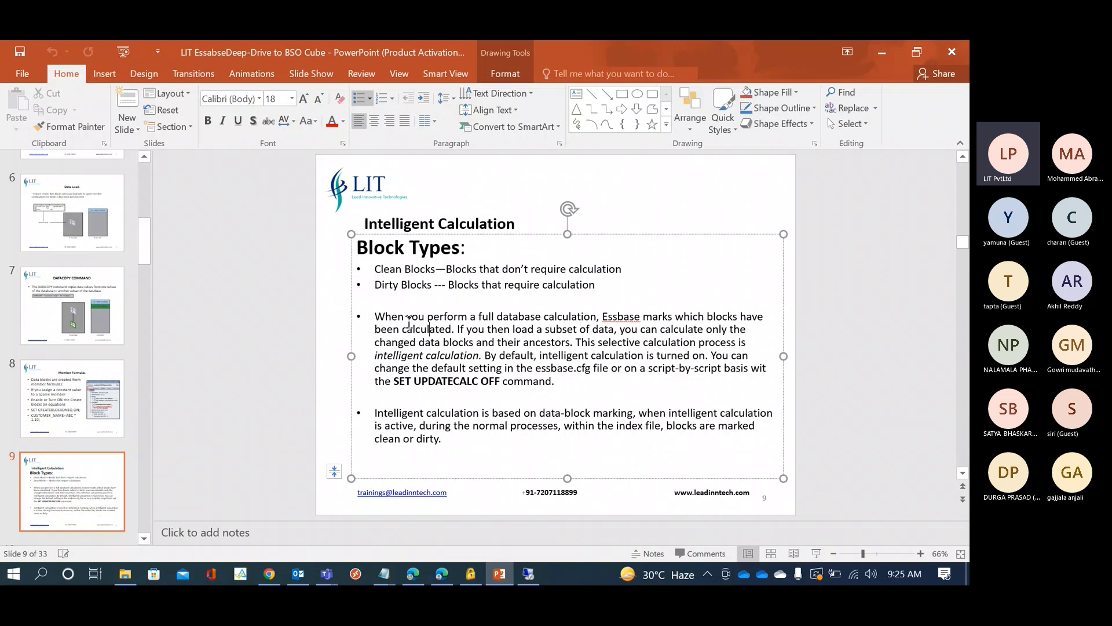
drag(535, 317, 500, 319)
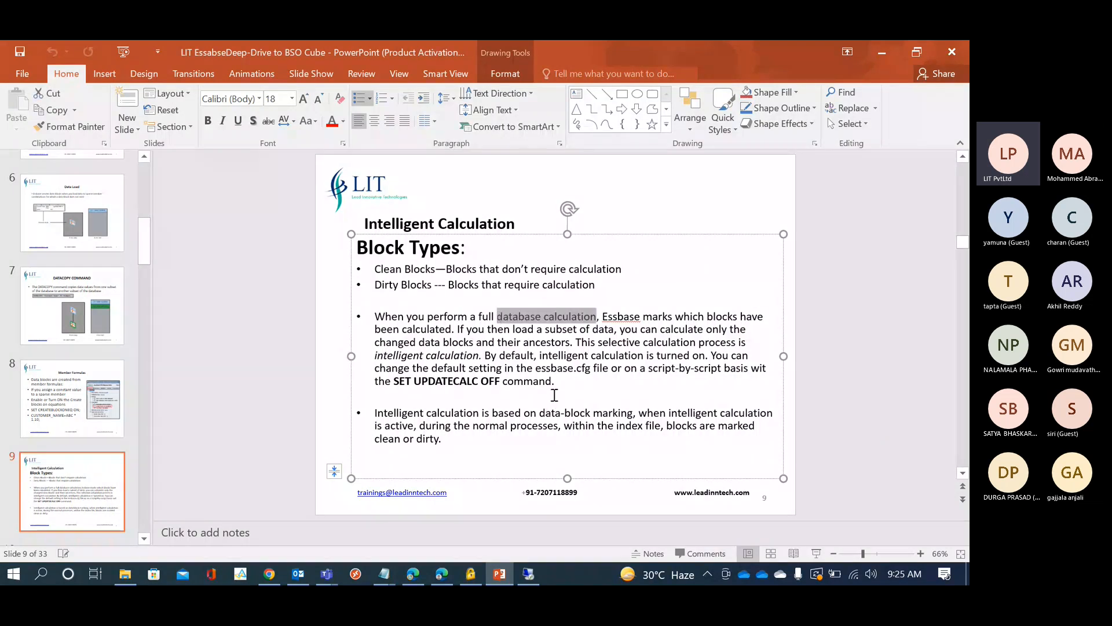
- Return to Excel and view the Budget cube's calculation scripts, closing the list without launching any
click(528, 573)
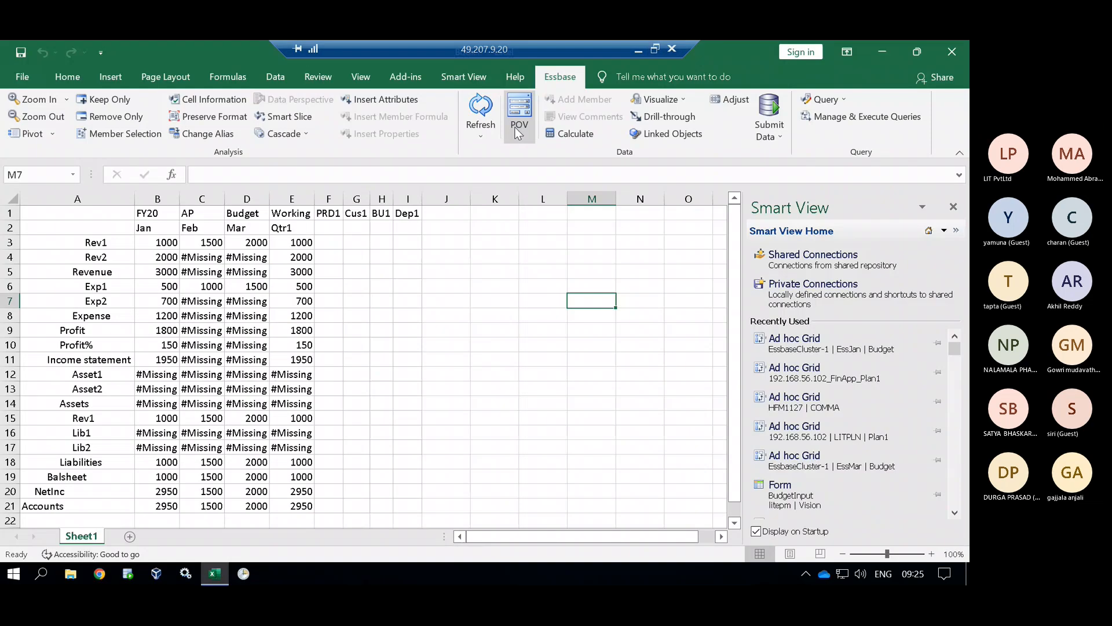
click(575, 133)
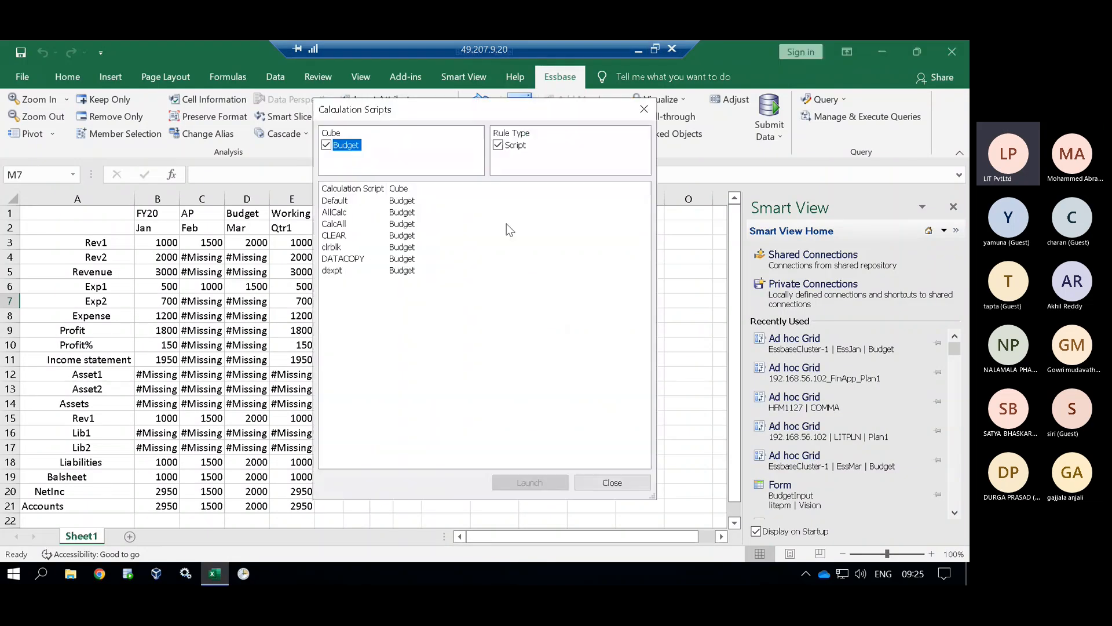
click(359, 203)
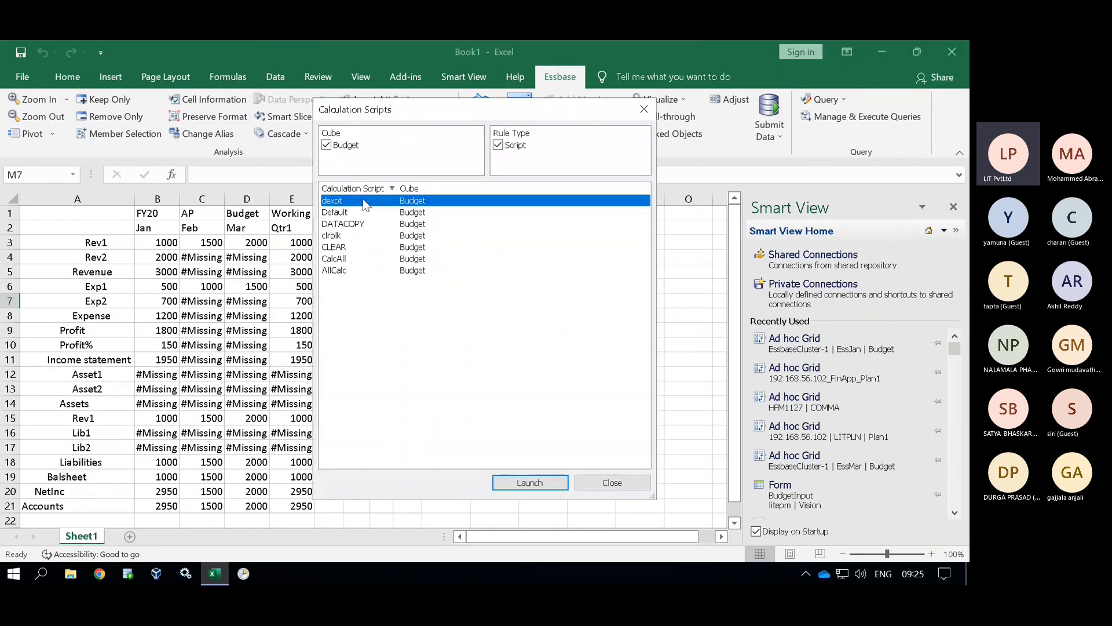
click(612, 482)
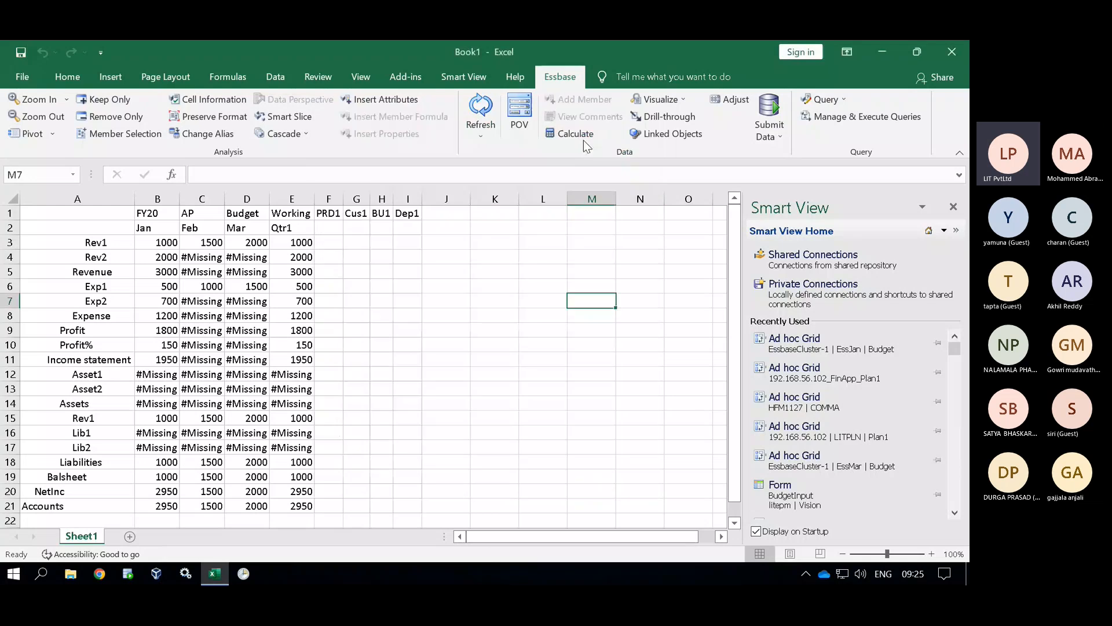
- Switch to PowerPoint and highlight "been calculated" and "changed data blocks and their ancestors" on the Intelligent Calculation slide
click(638, 49)
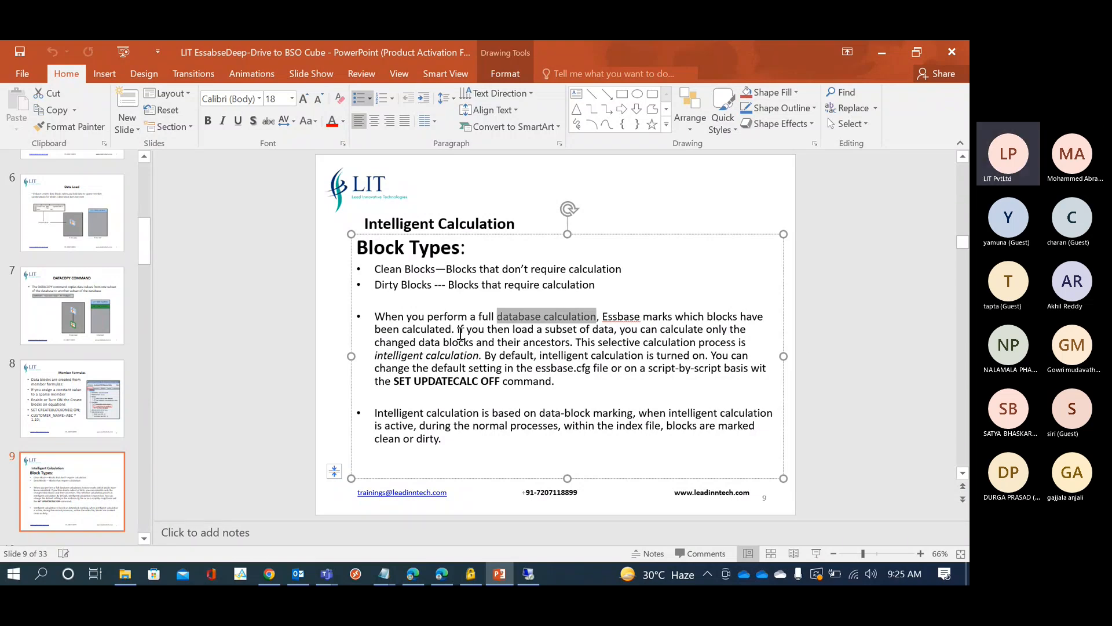
drag(452, 329, 375, 329)
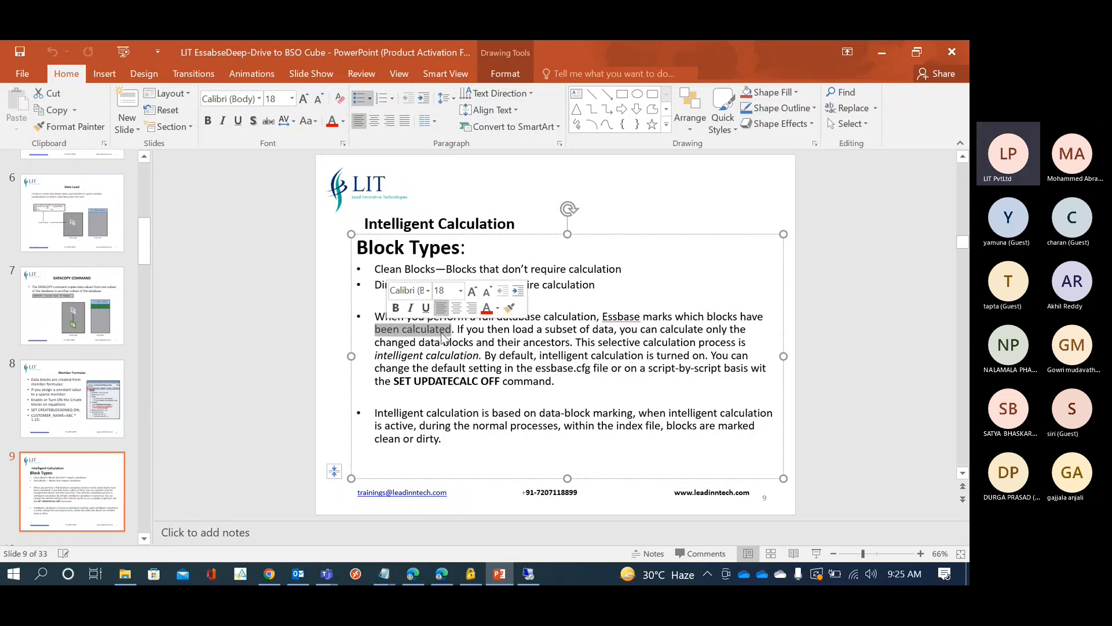
click(521, 331)
drag(376, 343, 570, 342)
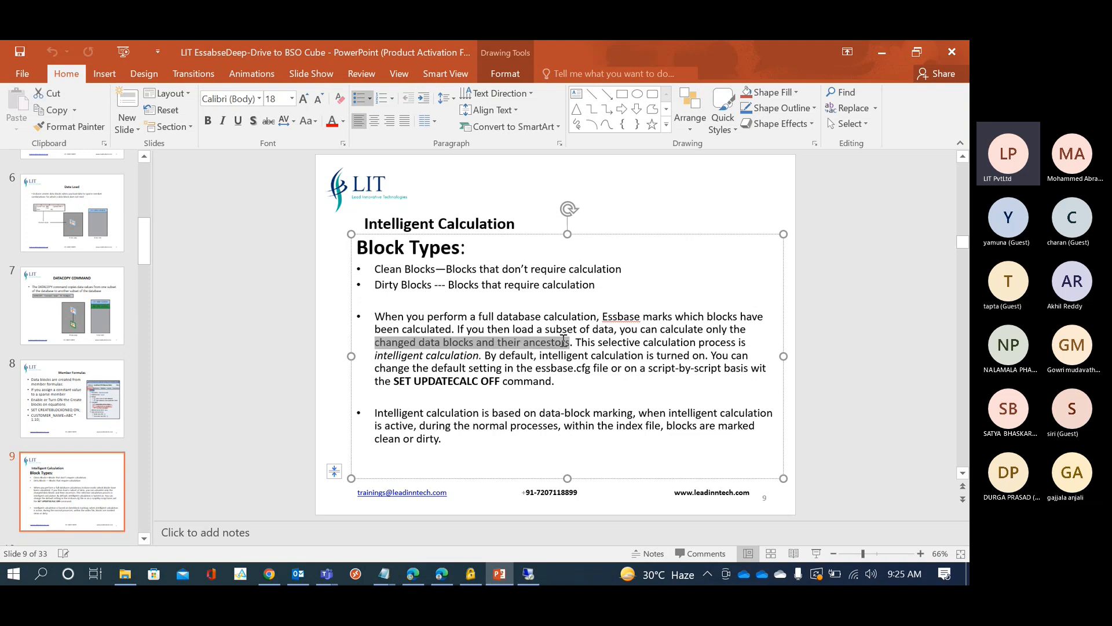
click(611, 386)
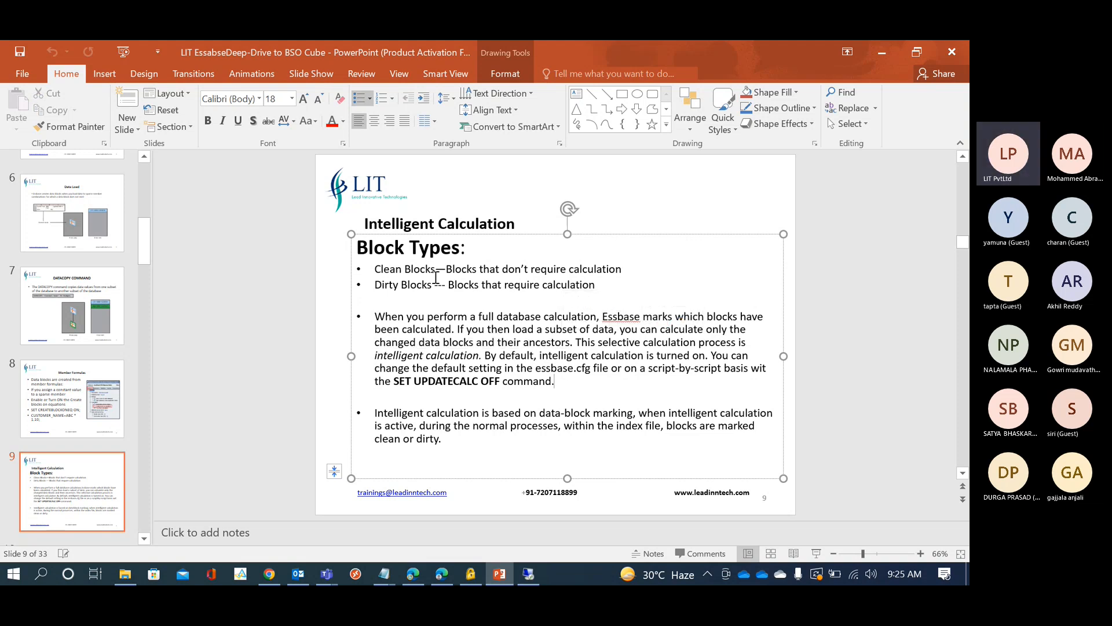
- Return to the Excel grid and examine the Rev1 and Exp1 values for Feb and Mar, plus Rev1 for Jan
click(528, 573)
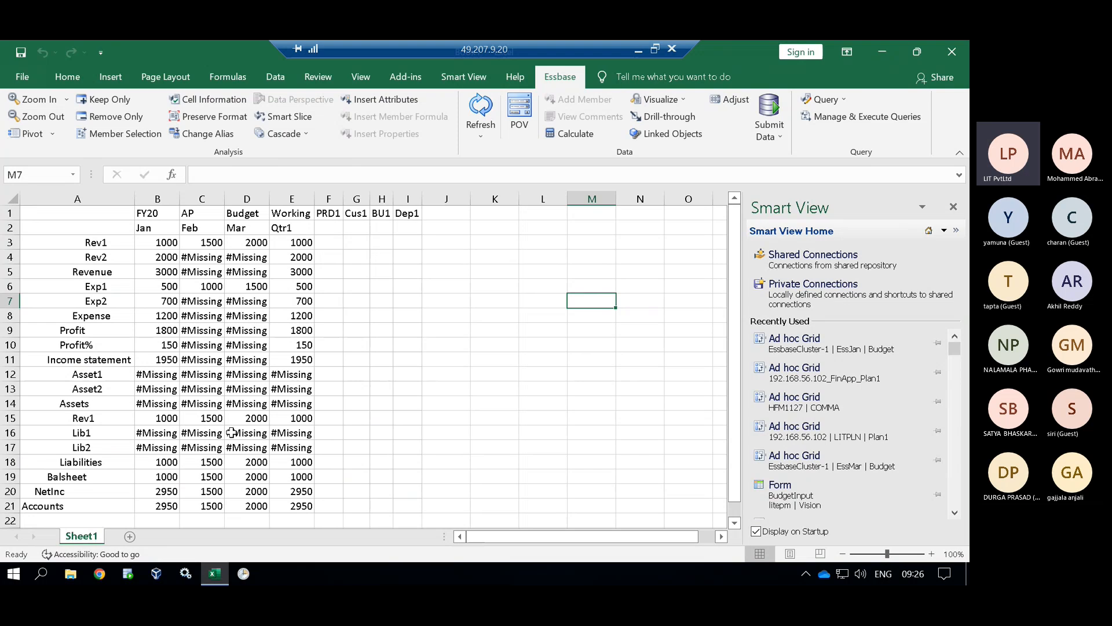
click(209, 245)
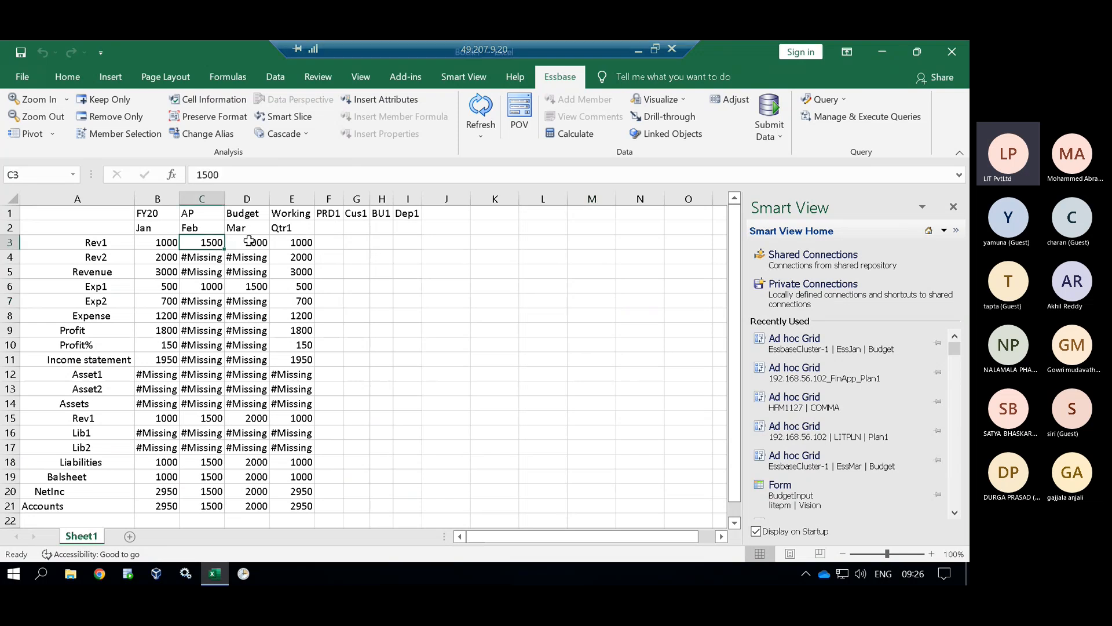
click(243, 243)
click(206, 281)
click(257, 284)
click(203, 243)
click(265, 242)
click(205, 289)
click(243, 291)
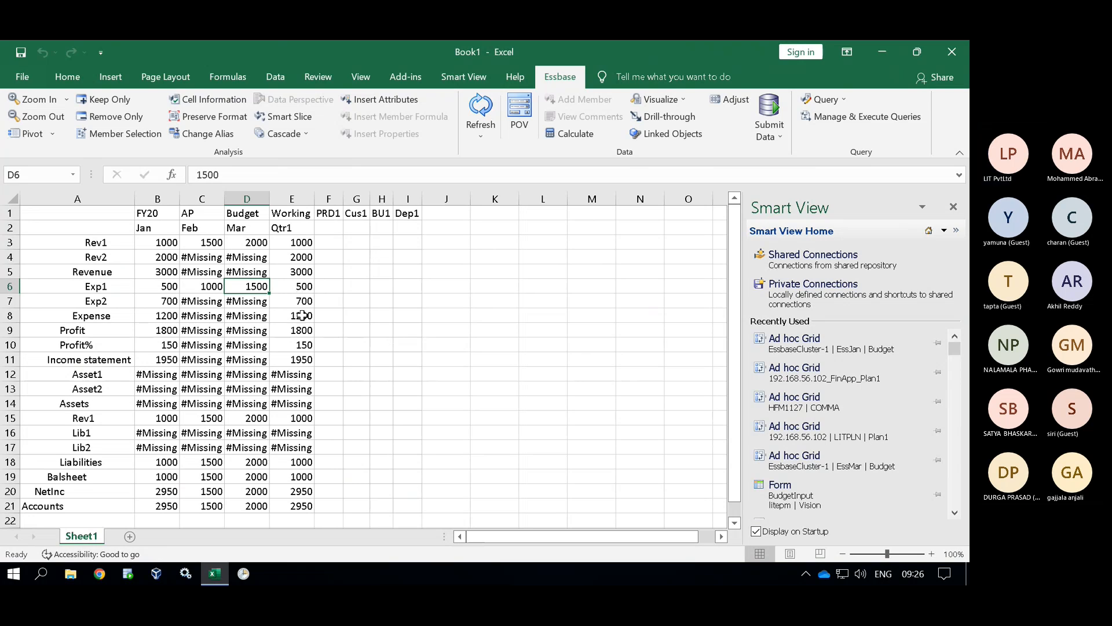
click(203, 243)
key(Right)
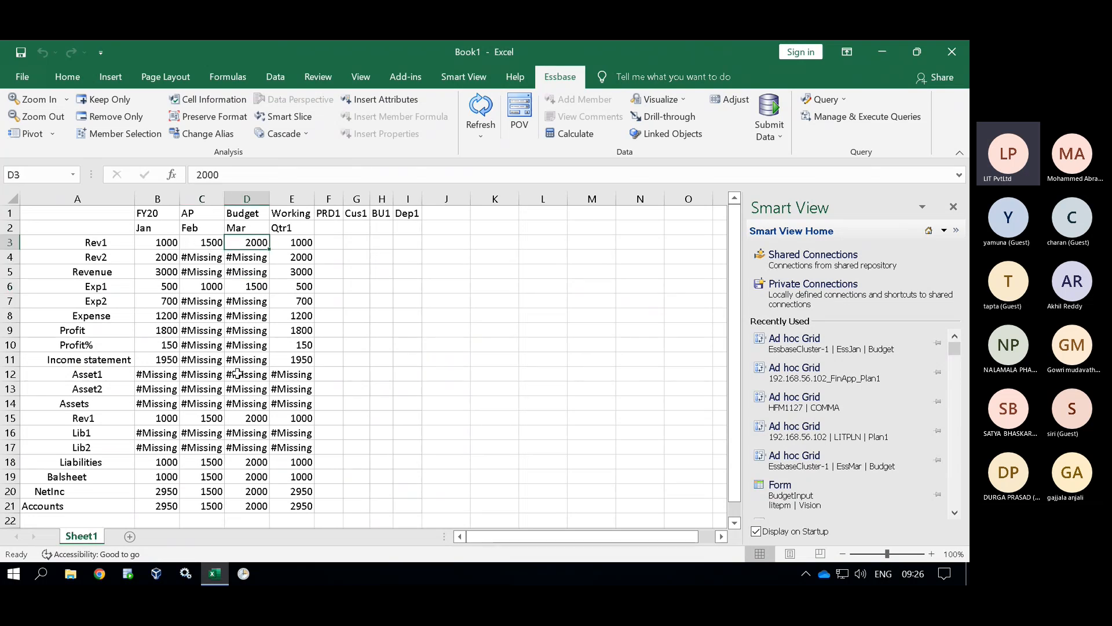
click(203, 286)
click(250, 288)
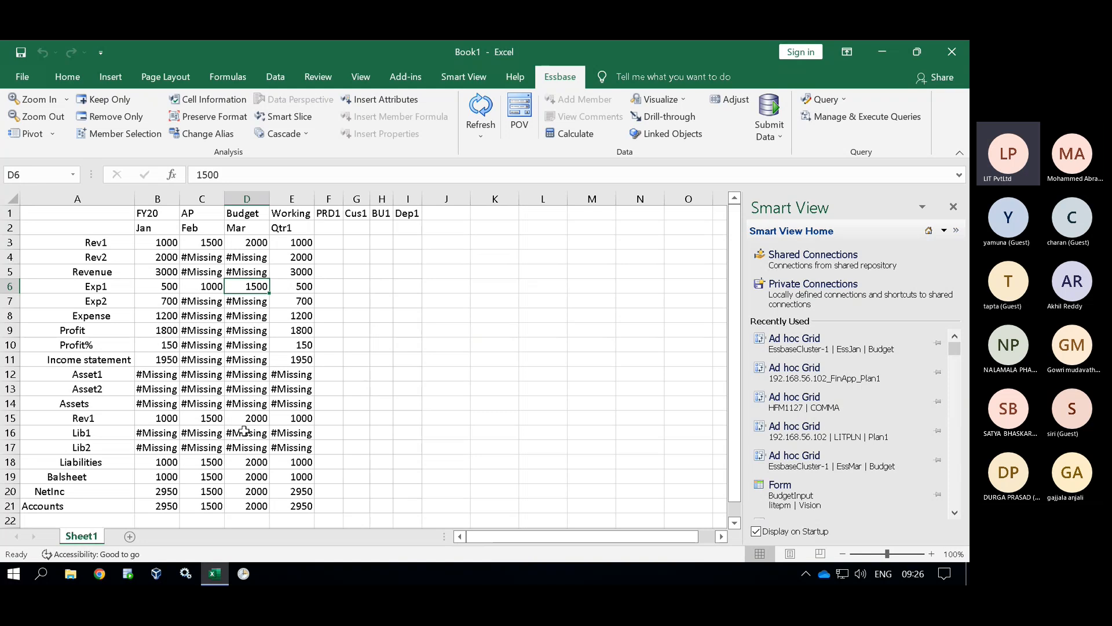
click(162, 241)
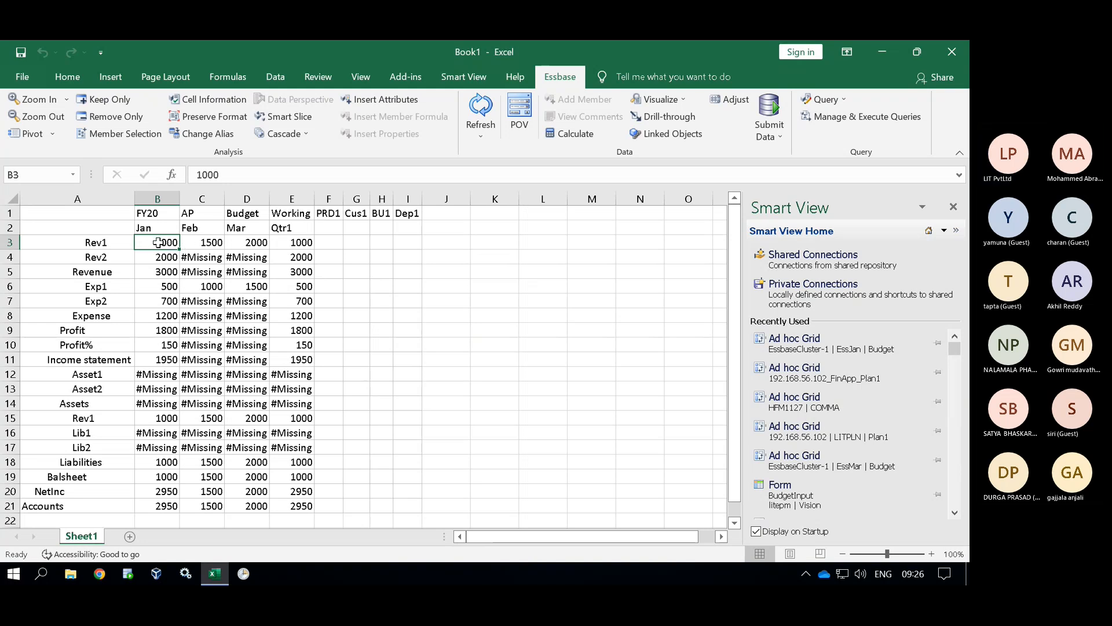
- Switch to PowerPoint and review the wording about changed data blocks in the Intelligent Calculation slide's third bullet
click(633, 50)
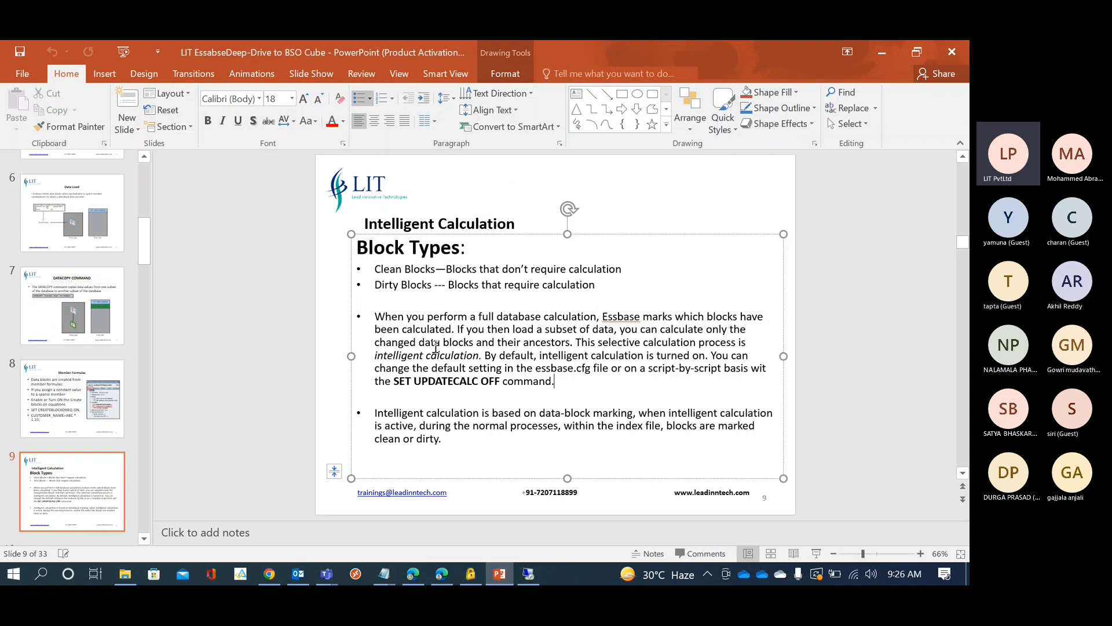
drag(447, 342, 470, 343)
click(469, 342)
- Return to the Excel grid and check the Expense and Revenue parent rows
click(522, 574)
click(106, 316)
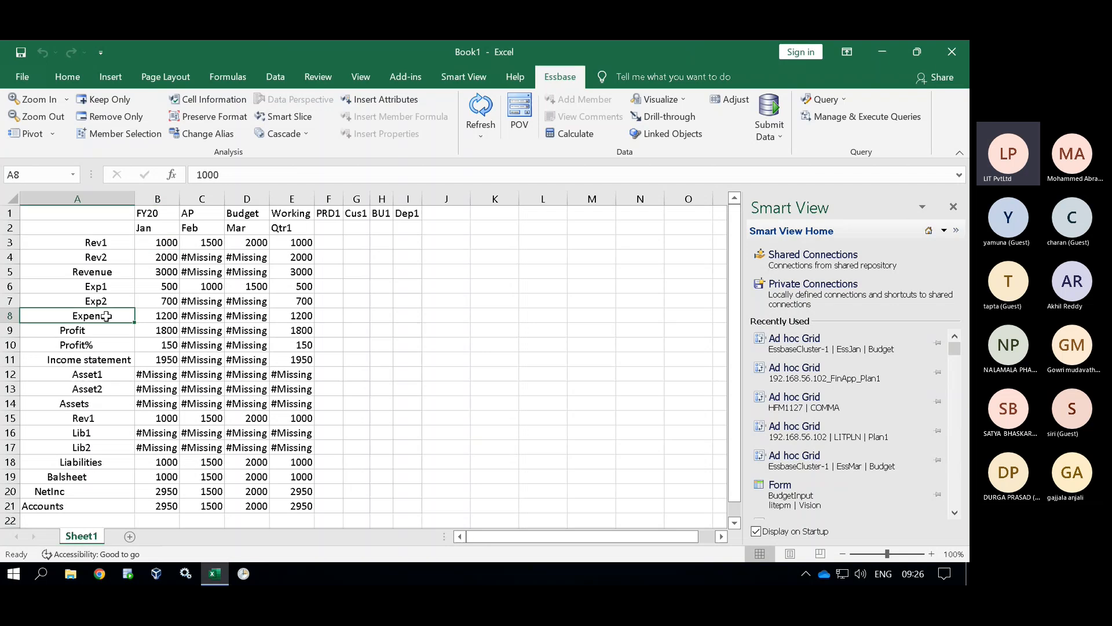
click(125, 272)
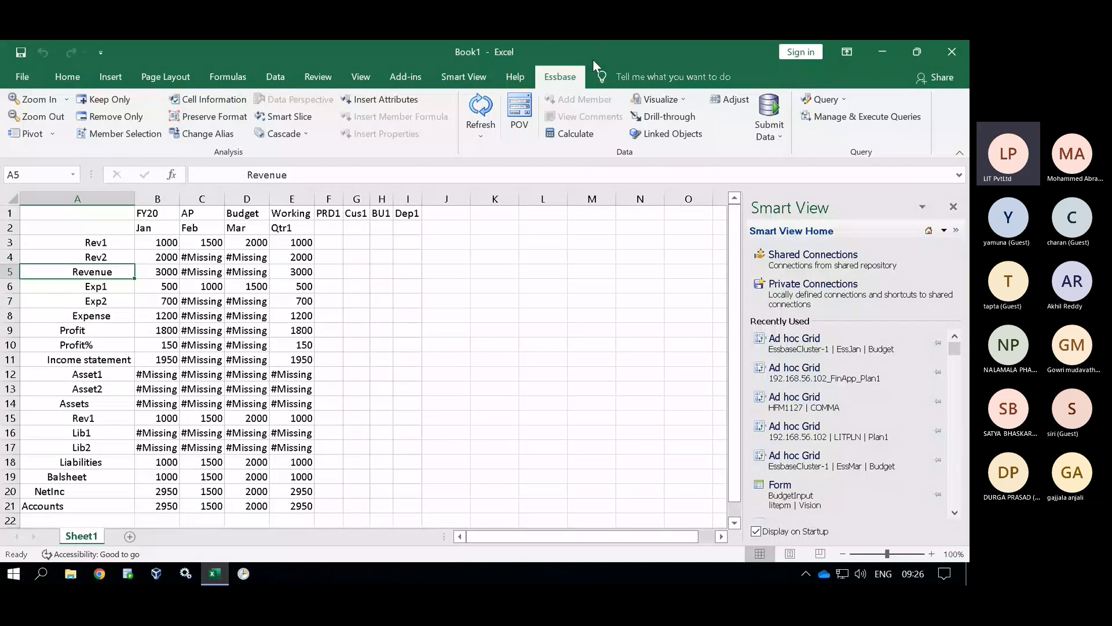
click(592, 271)
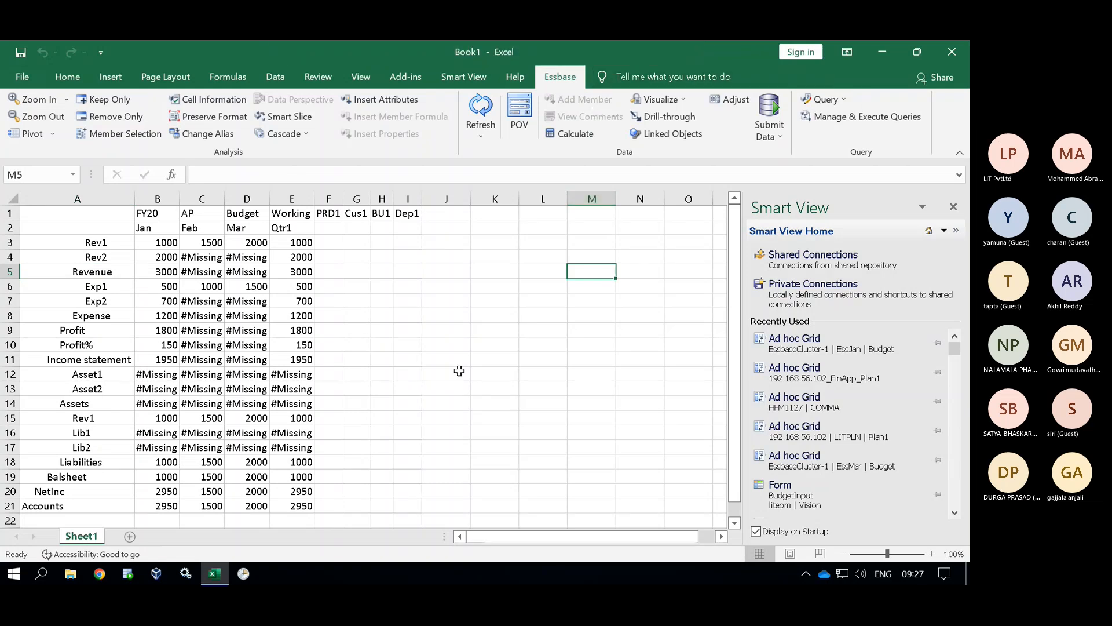
click(504, 332)
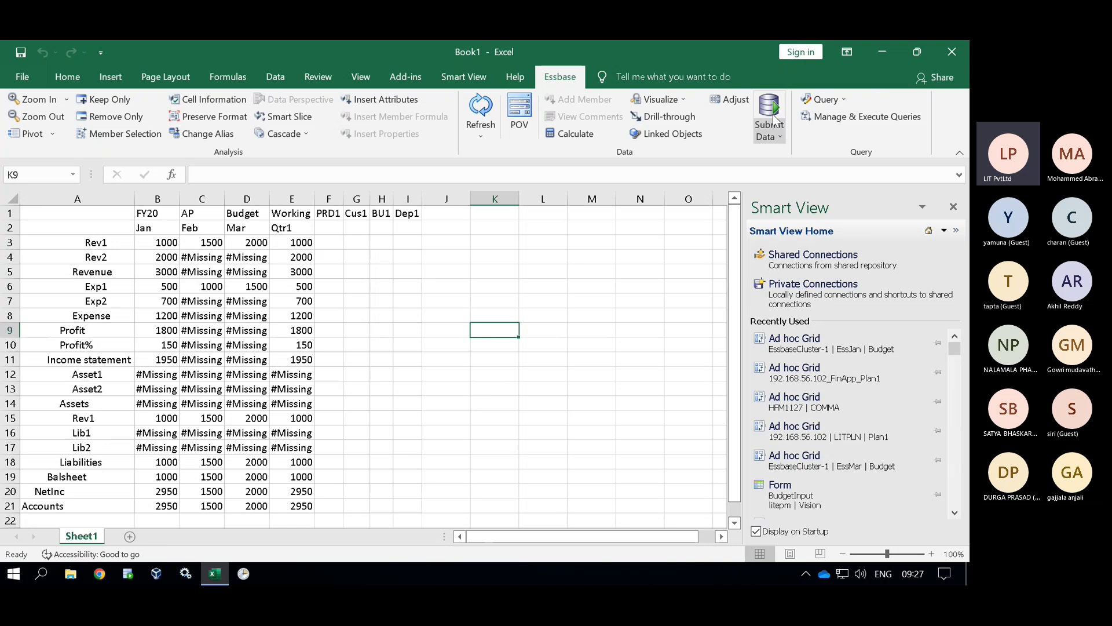
click(776, 77)
click(859, 85)
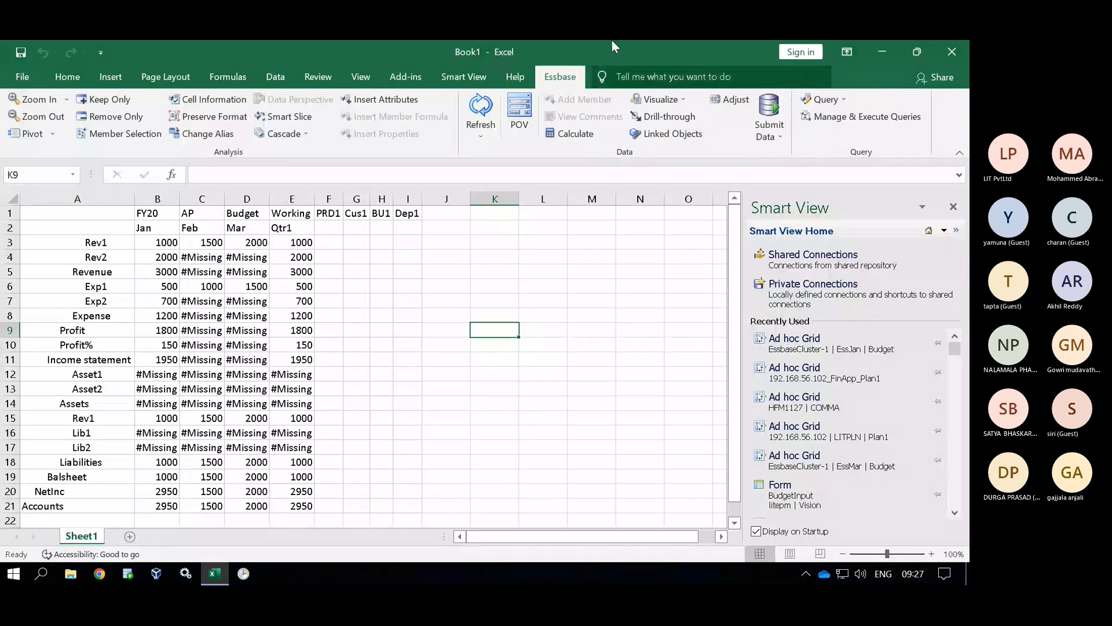
click(429, 277)
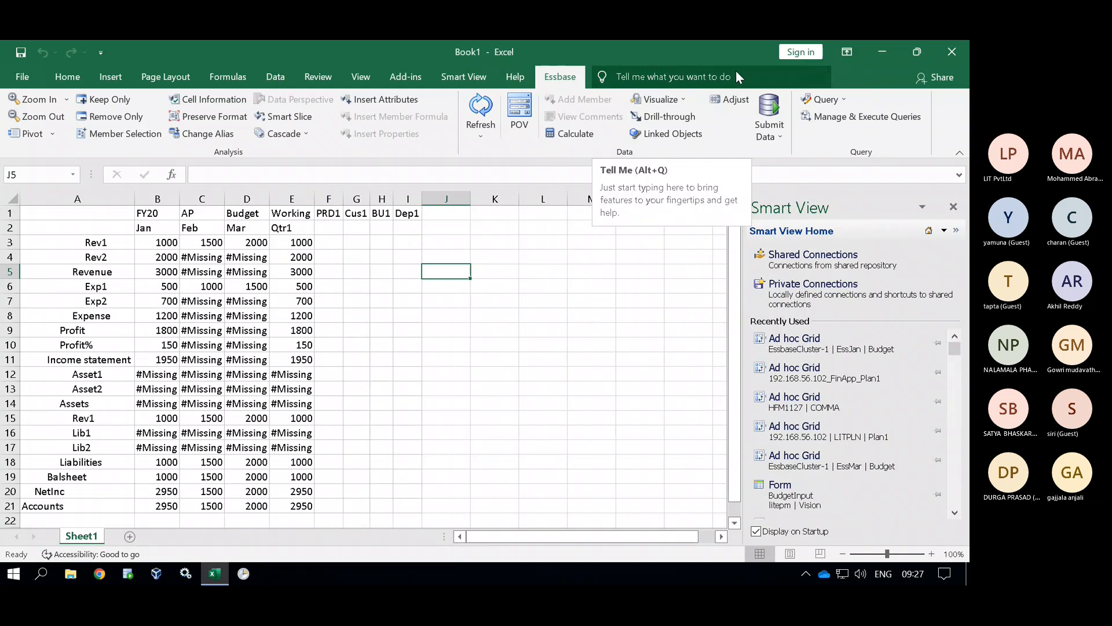
click(512, 359)
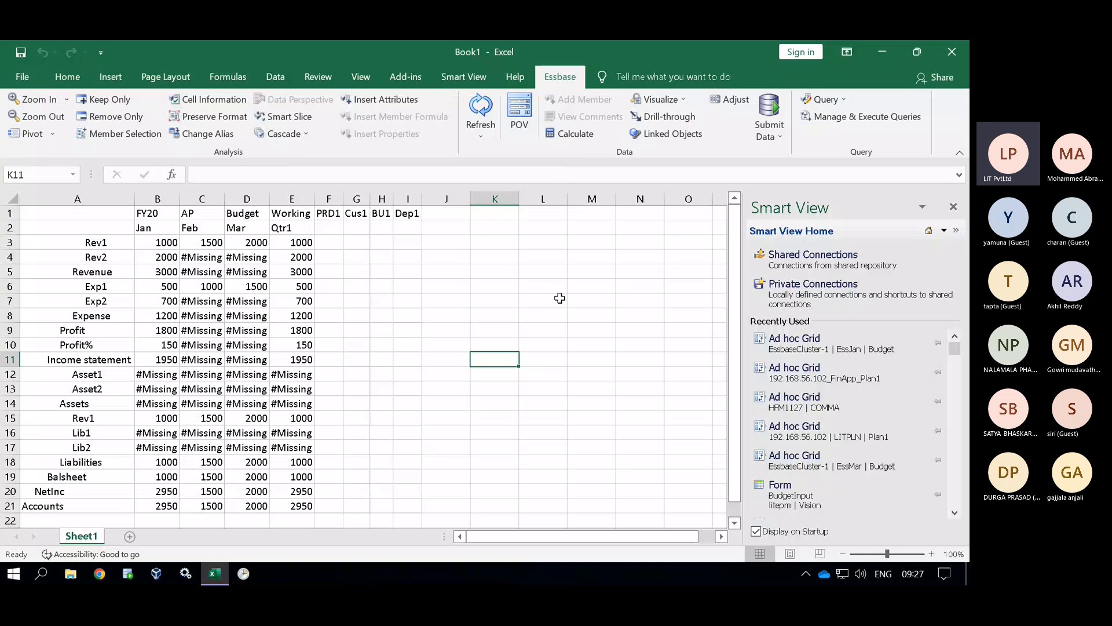
click(608, 333)
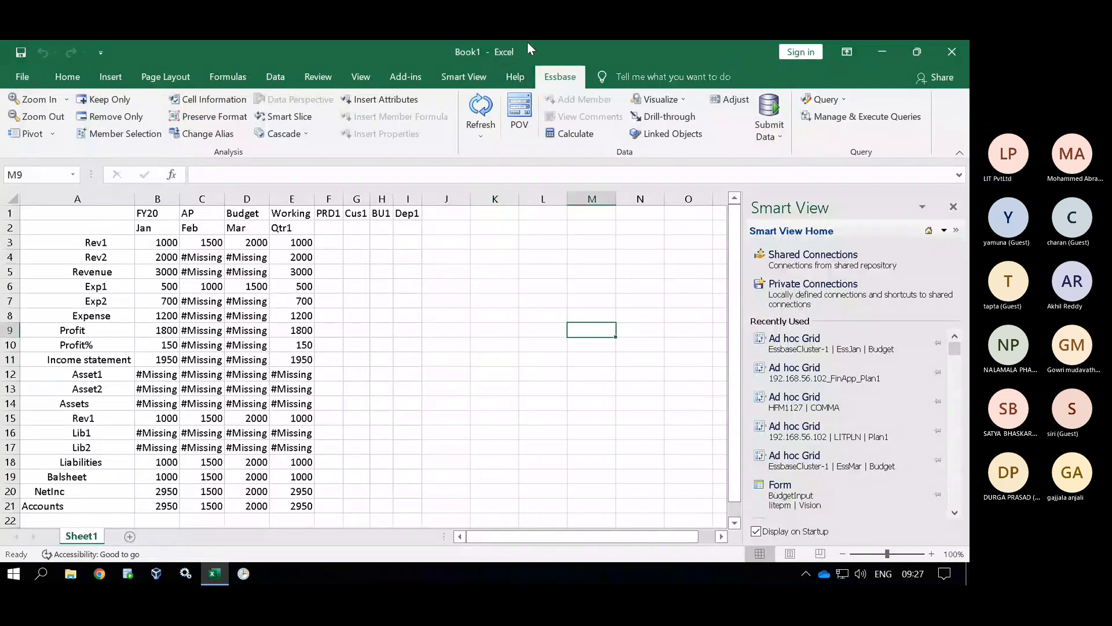
mouse_move(543, 47)
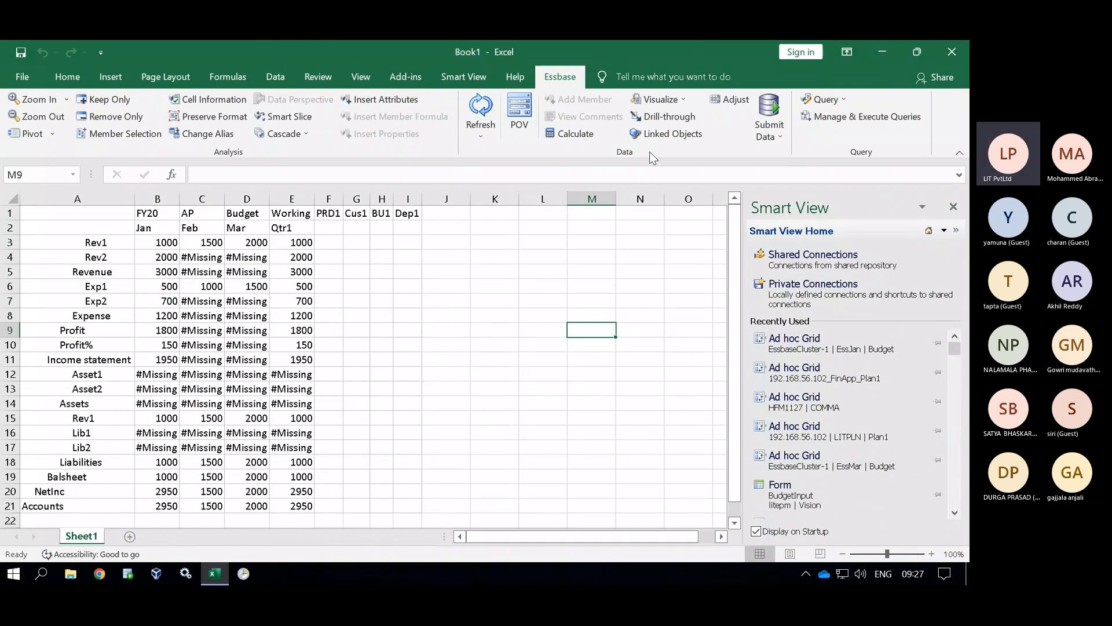
click(563, 274)
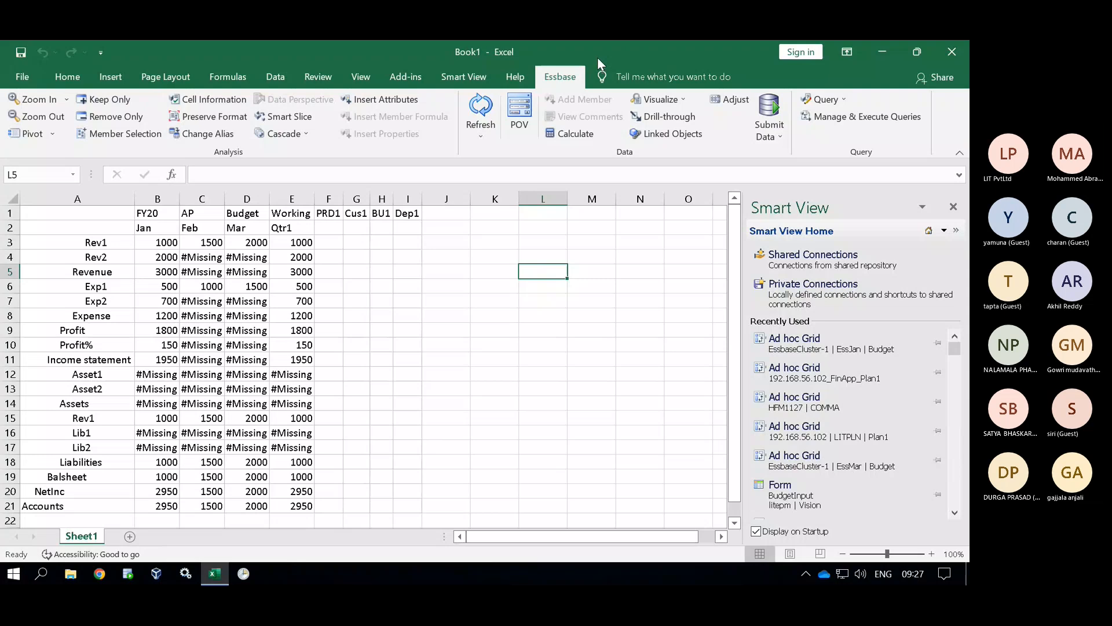
click(675, 330)
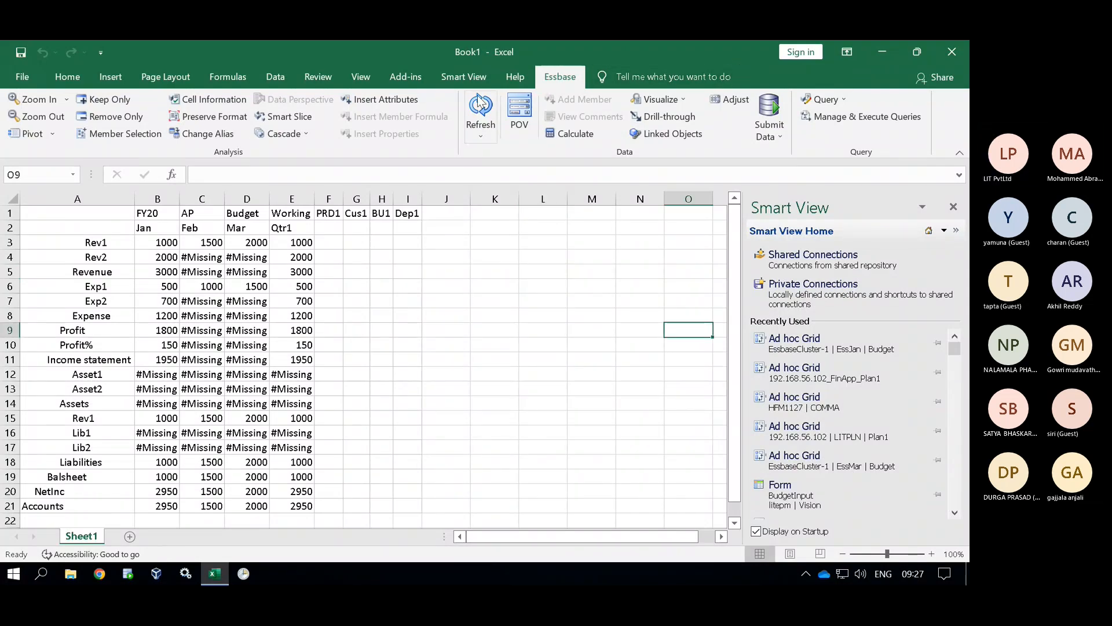
- Switch to PowerPoint and highlight "This selective calculation process is intelligent calculation" and "Blocks that require calculation" on the Intelligent Calculation slide
mouse_move(468, 40)
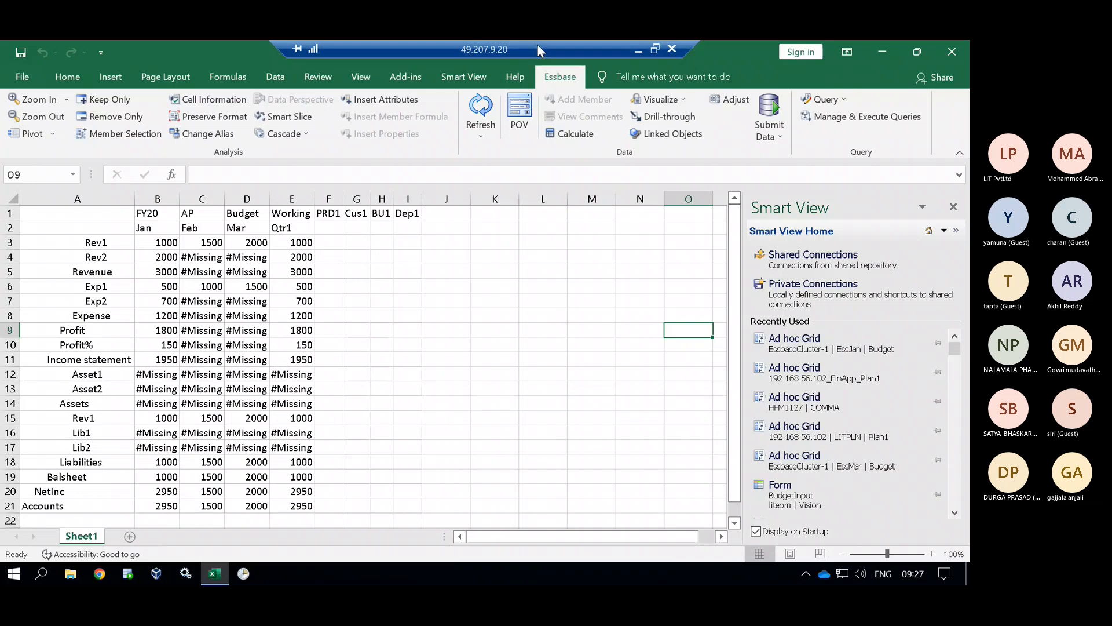
click(639, 51)
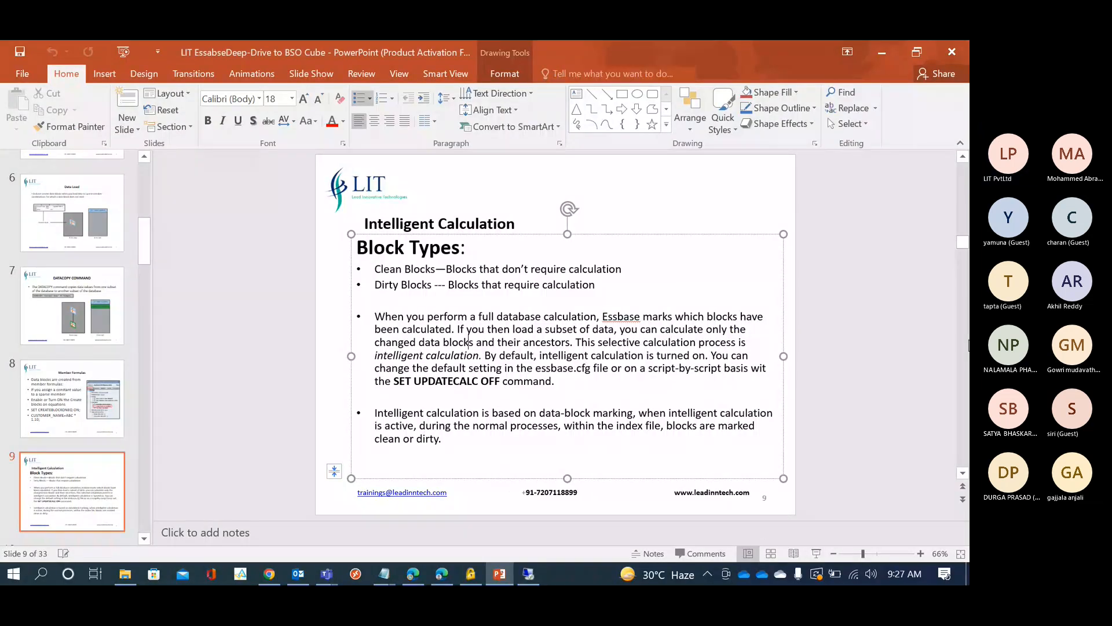
mouse_move(576, 342)
mouse_down()
mouse_move(702, 336)
mouse_move(575, 343)
mouse_up()
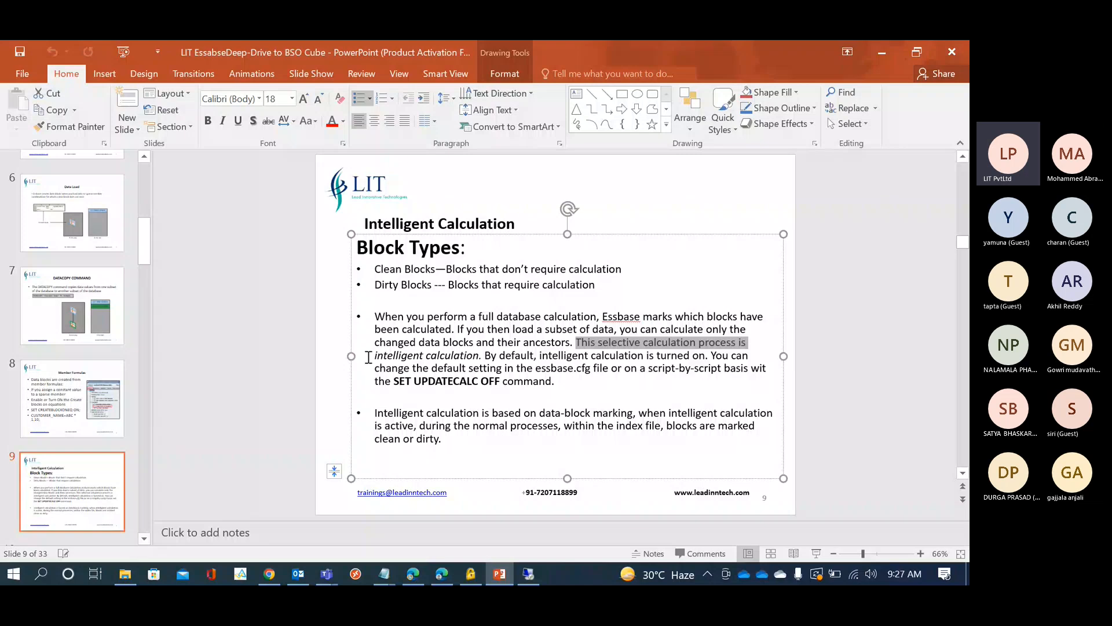
drag(369, 357, 478, 355)
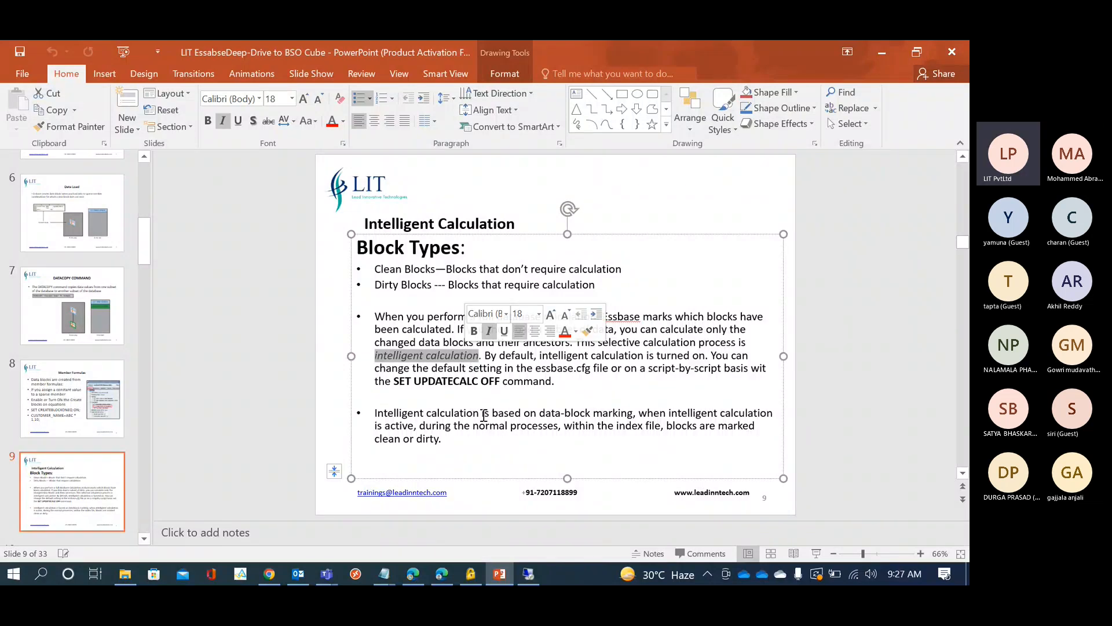
drag(448, 284, 590, 284)
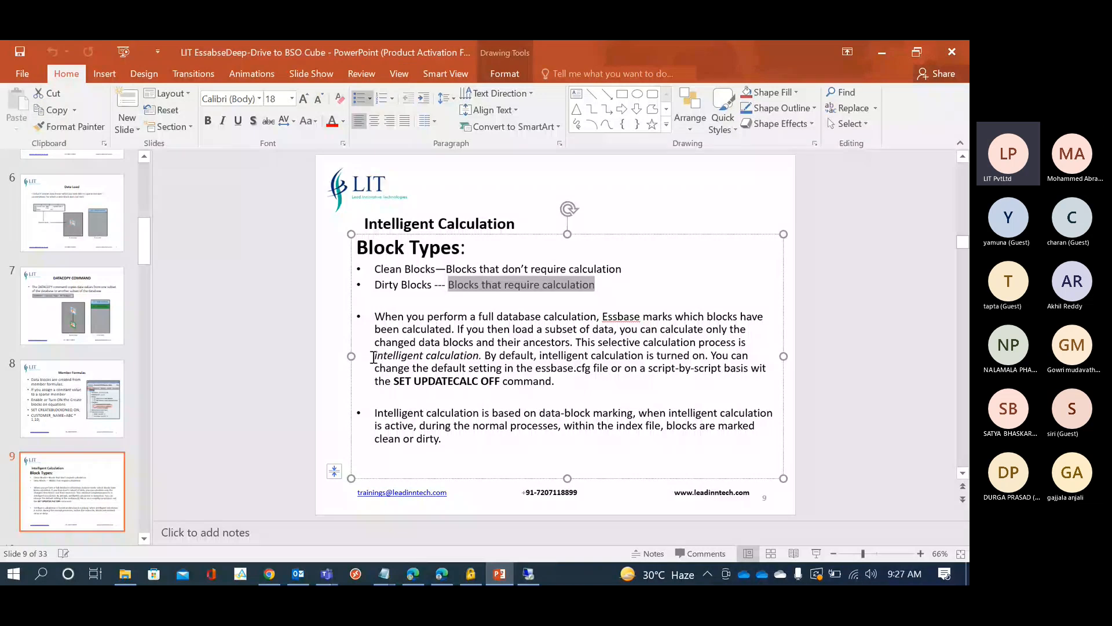
drag(373, 355, 464, 353)
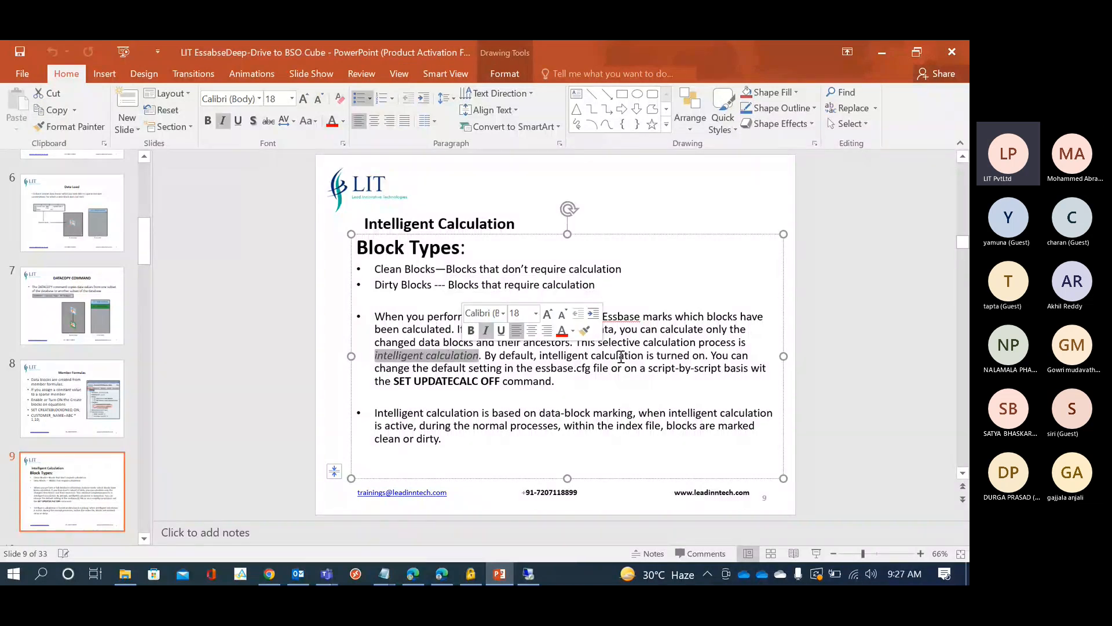